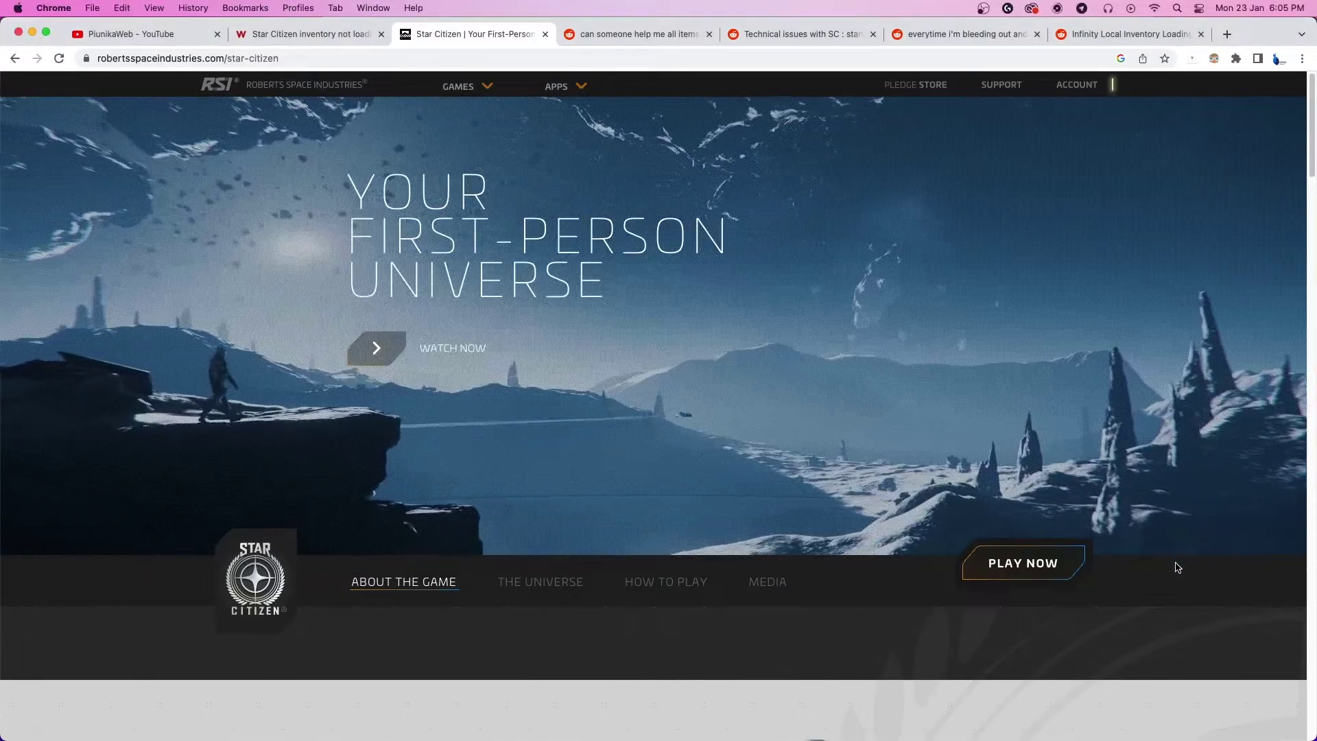
pyautogui.scroll(-3, 1178, 568)
pyautogui.scroll(-5, 1183, 594)
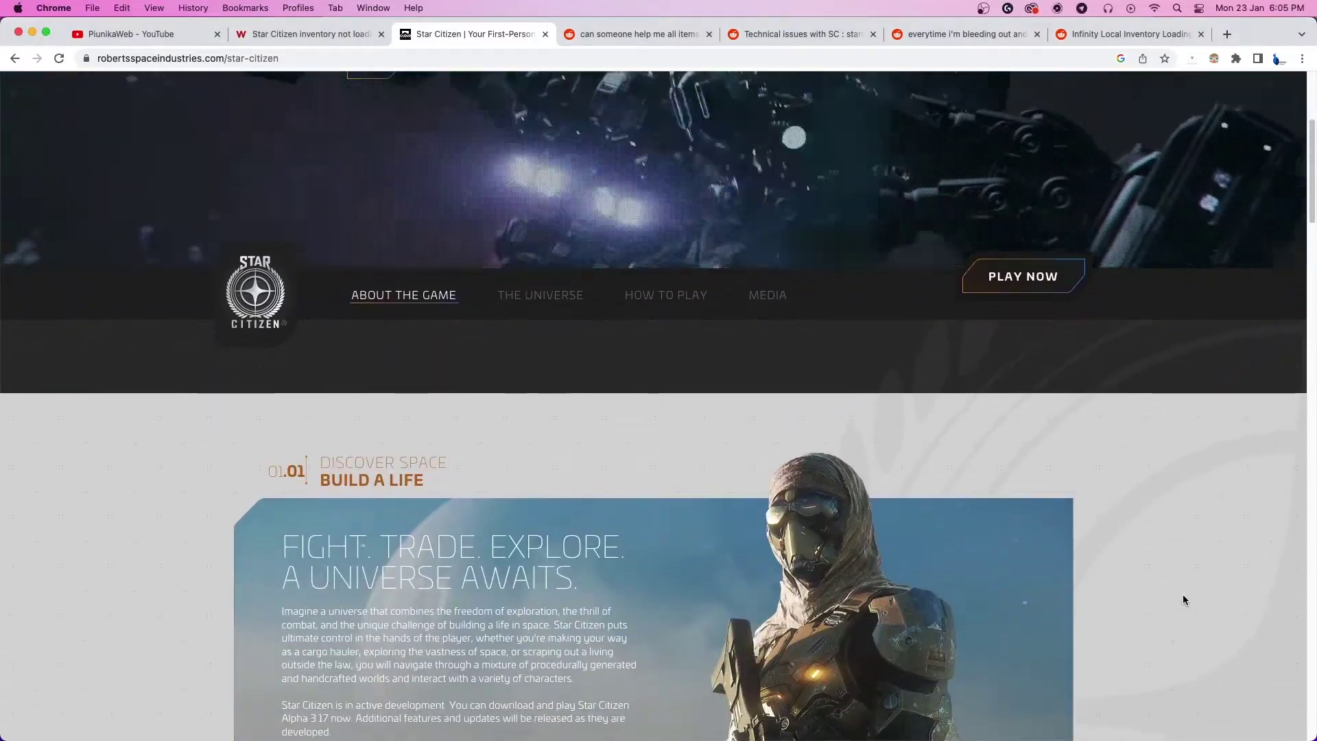
pyautogui.scroll(-3, 1182, 593)
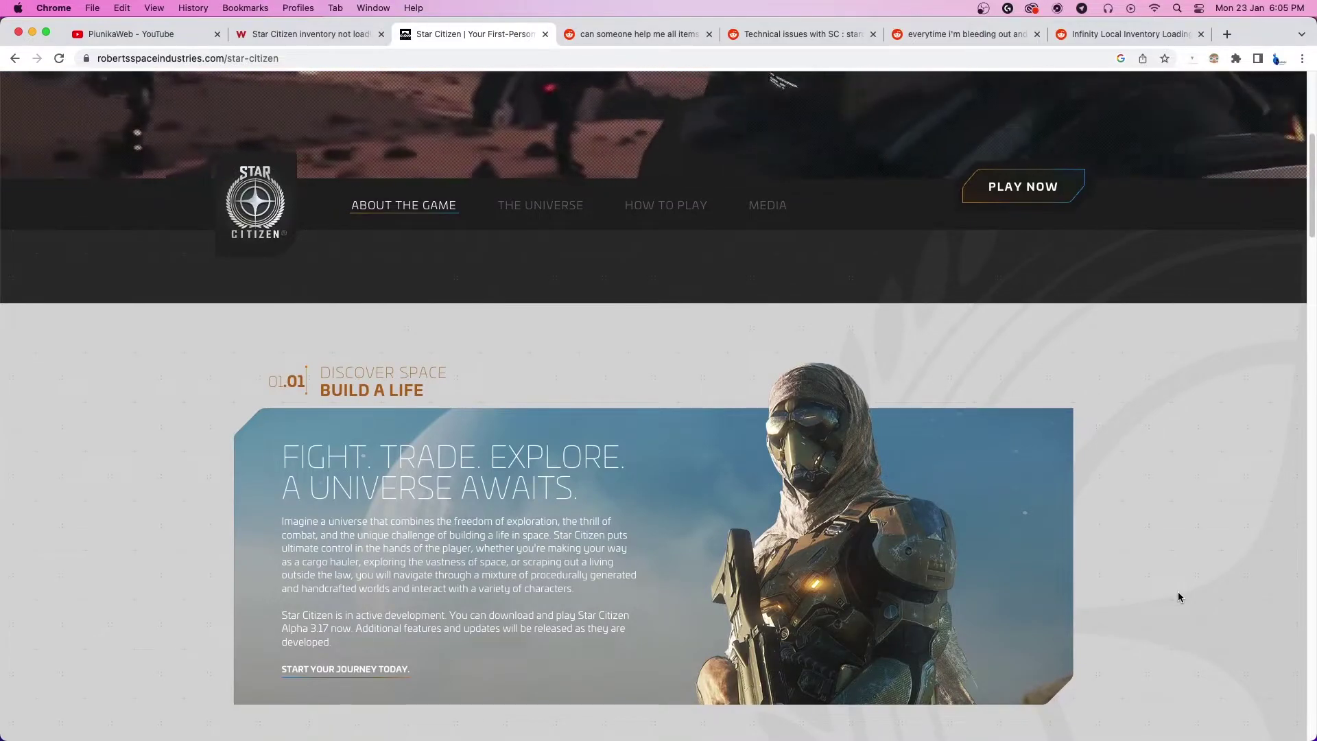
pyautogui.scroll(-5, 1178, 592)
pyautogui.scroll(-5, 1173, 577)
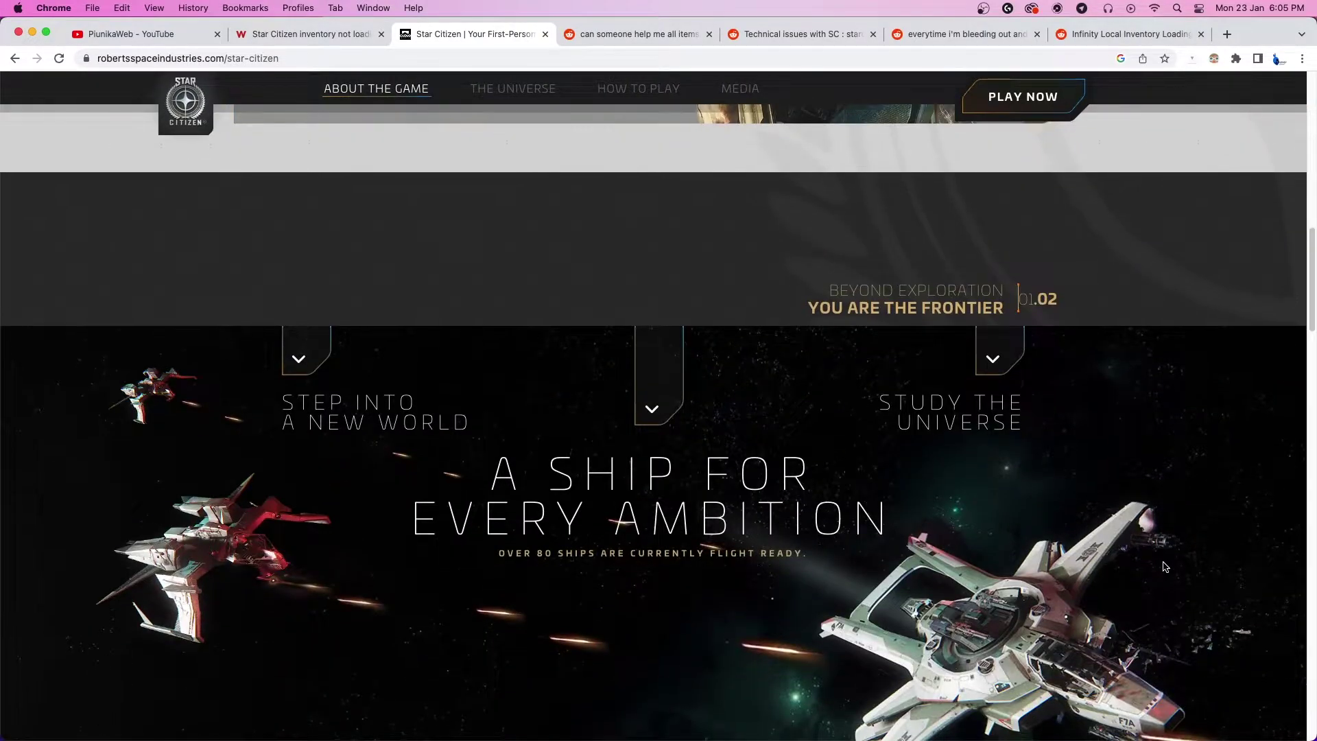
pyautogui.scroll(-3, 1163, 568)
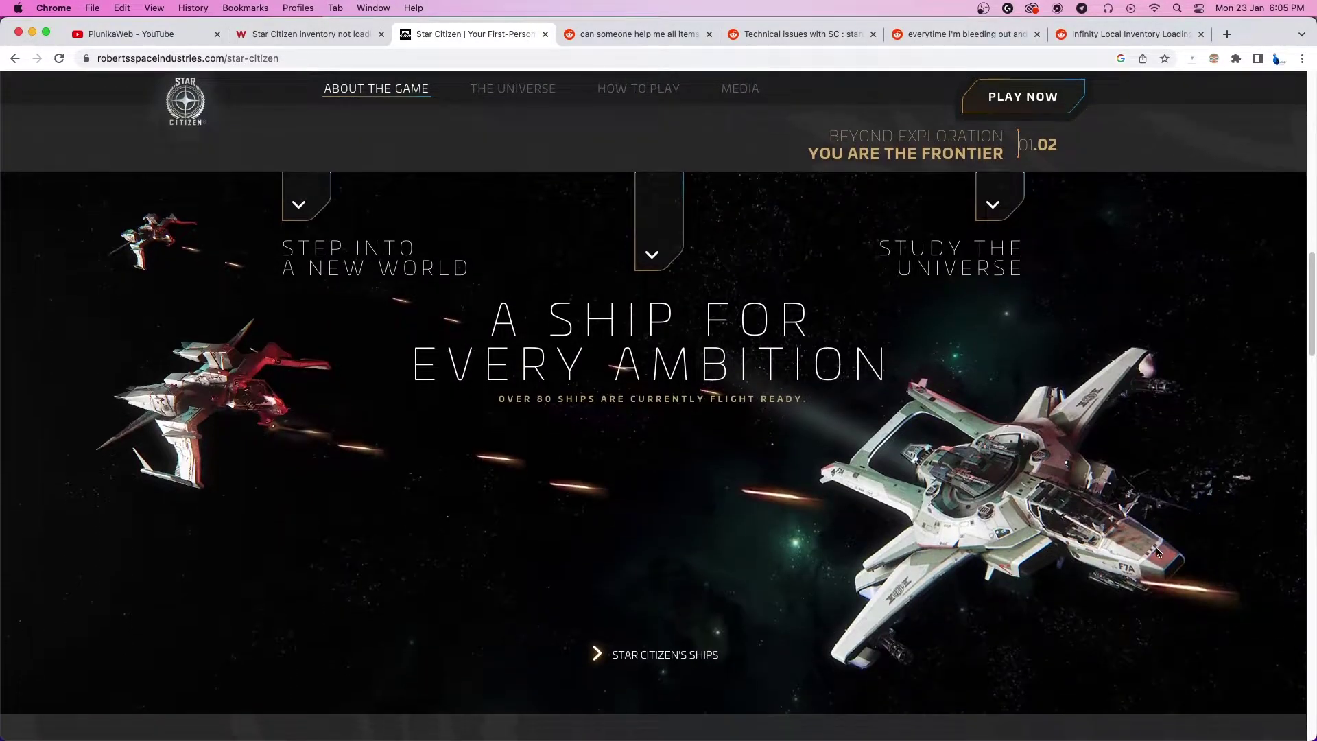
pyautogui.scroll(-5, 1159, 556)
pyautogui.scroll(-5, 1145, 529)
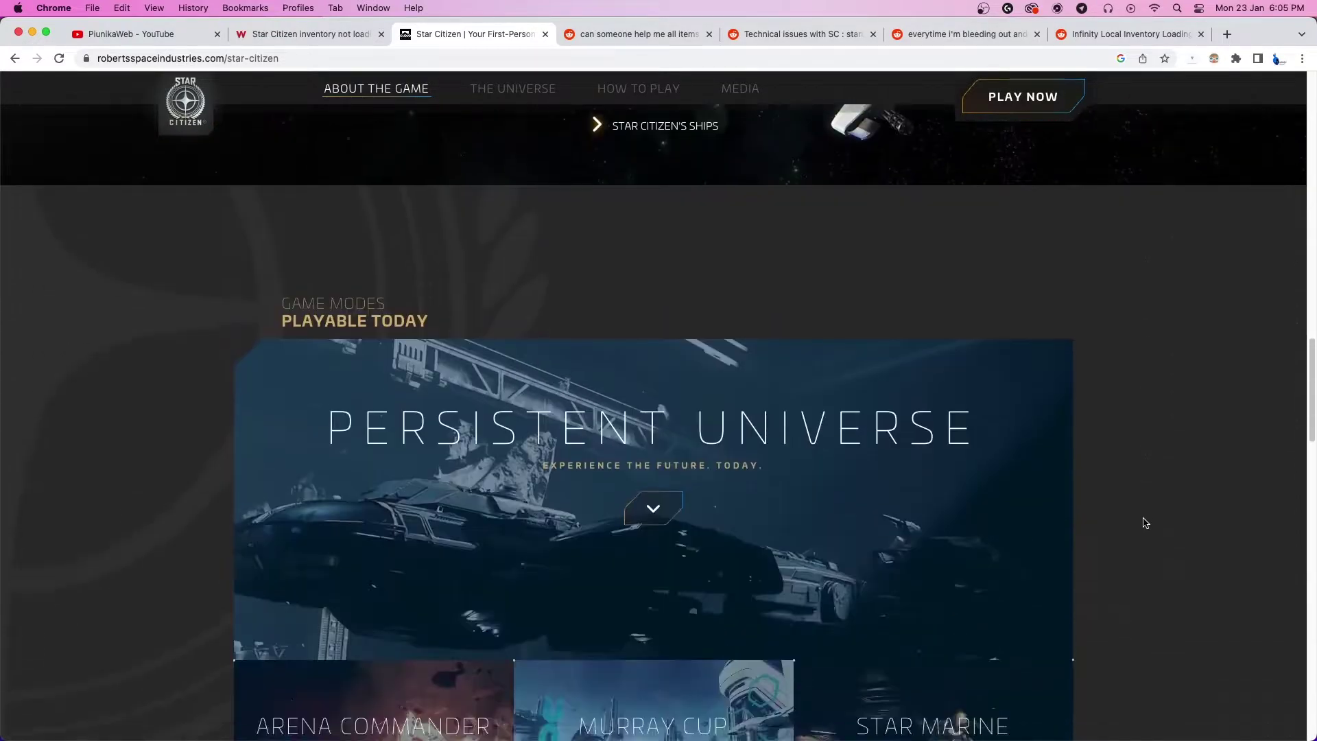
pyautogui.scroll(-4, 1143, 522)
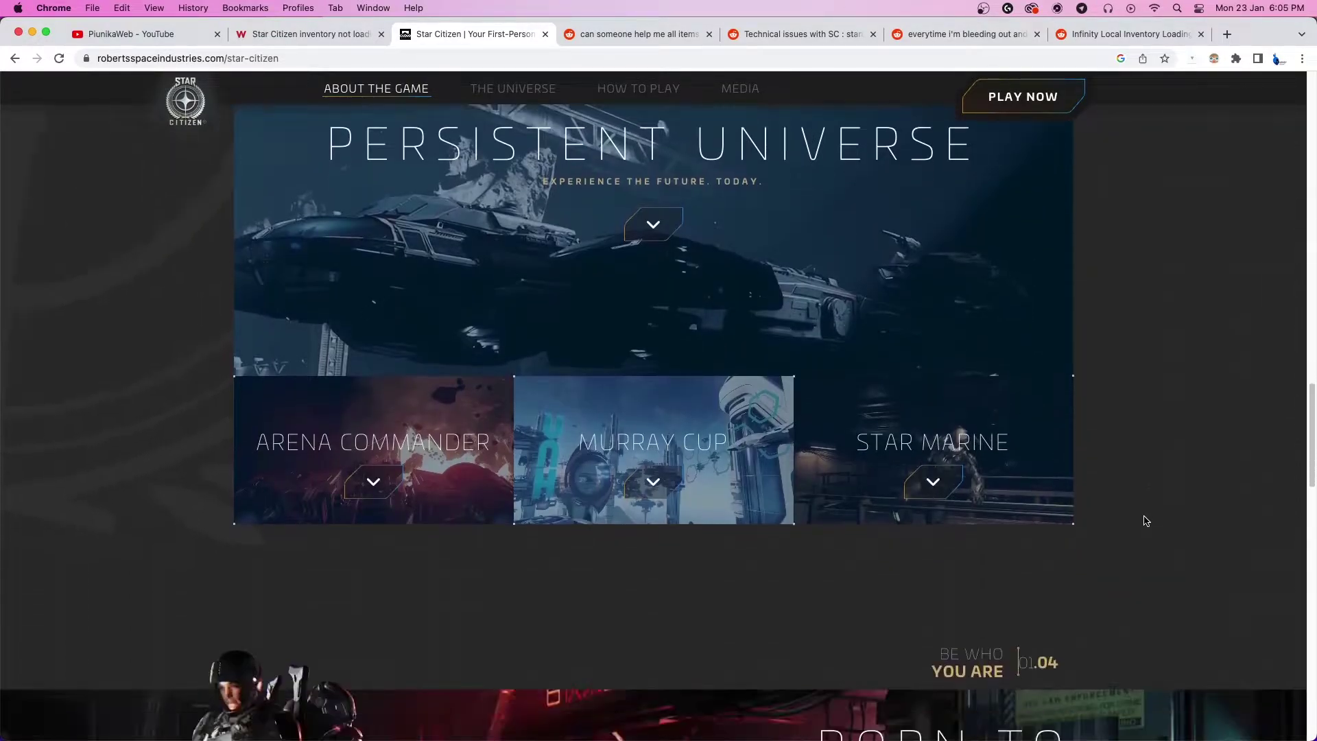
pyautogui.scroll(-4, 1152, 518)
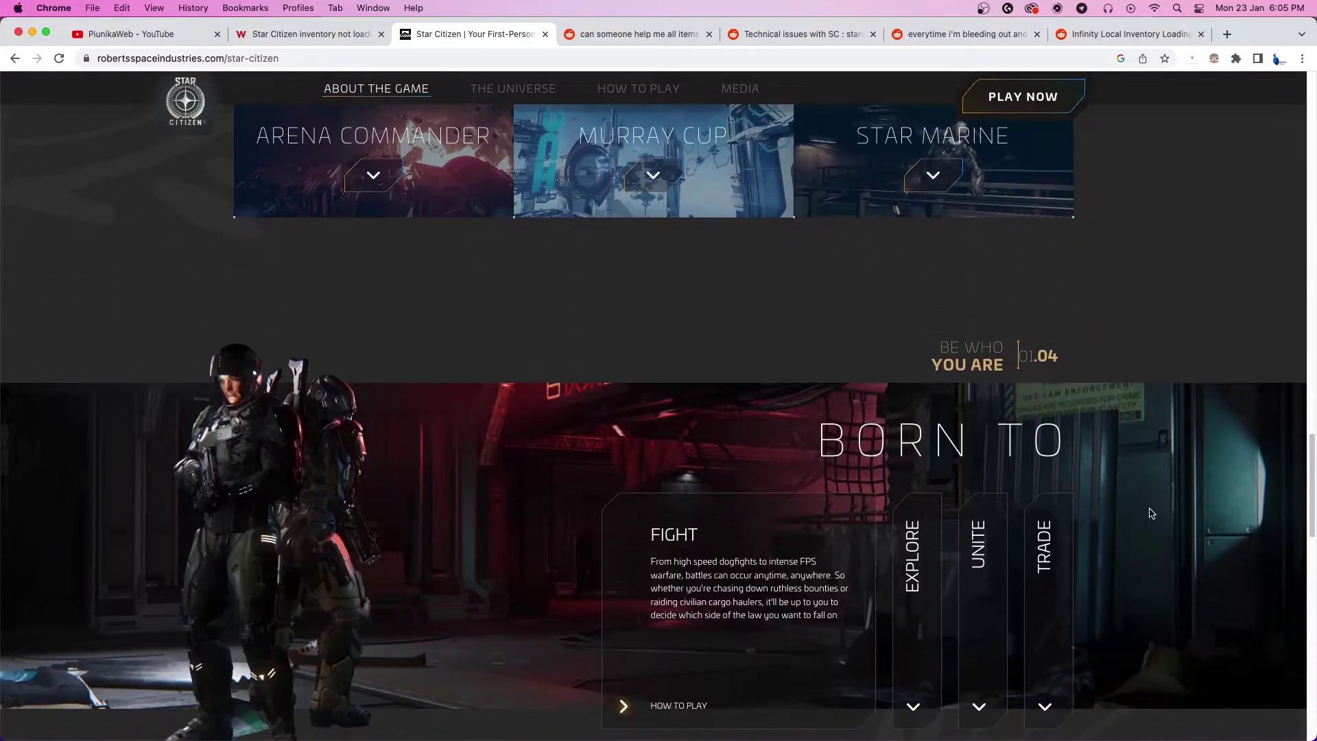
pyautogui.scroll(-1, 1155, 513)
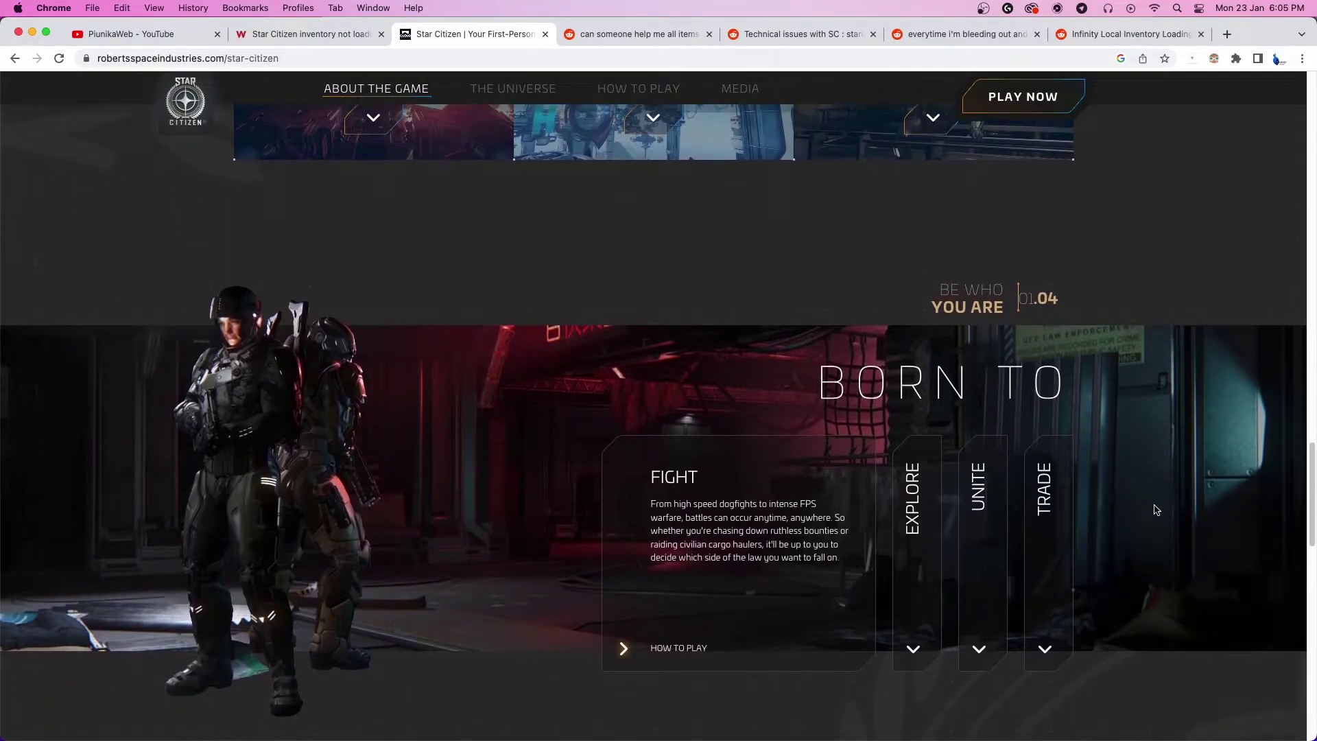
pyautogui.scroll(-1, 1155, 510)
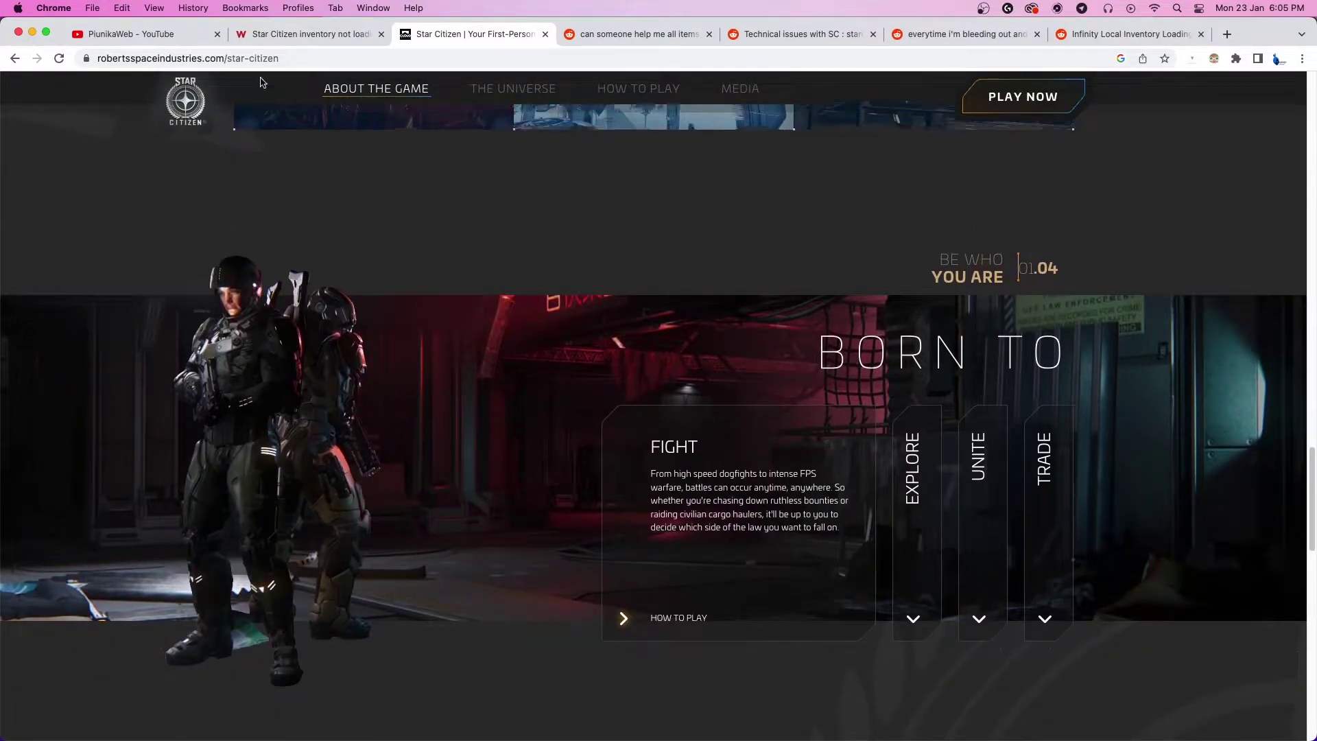
# Move from the Star Citizen 'Born To' section to the PiunikaWeb YouTube channel tab
pyautogui.click(145, 34)
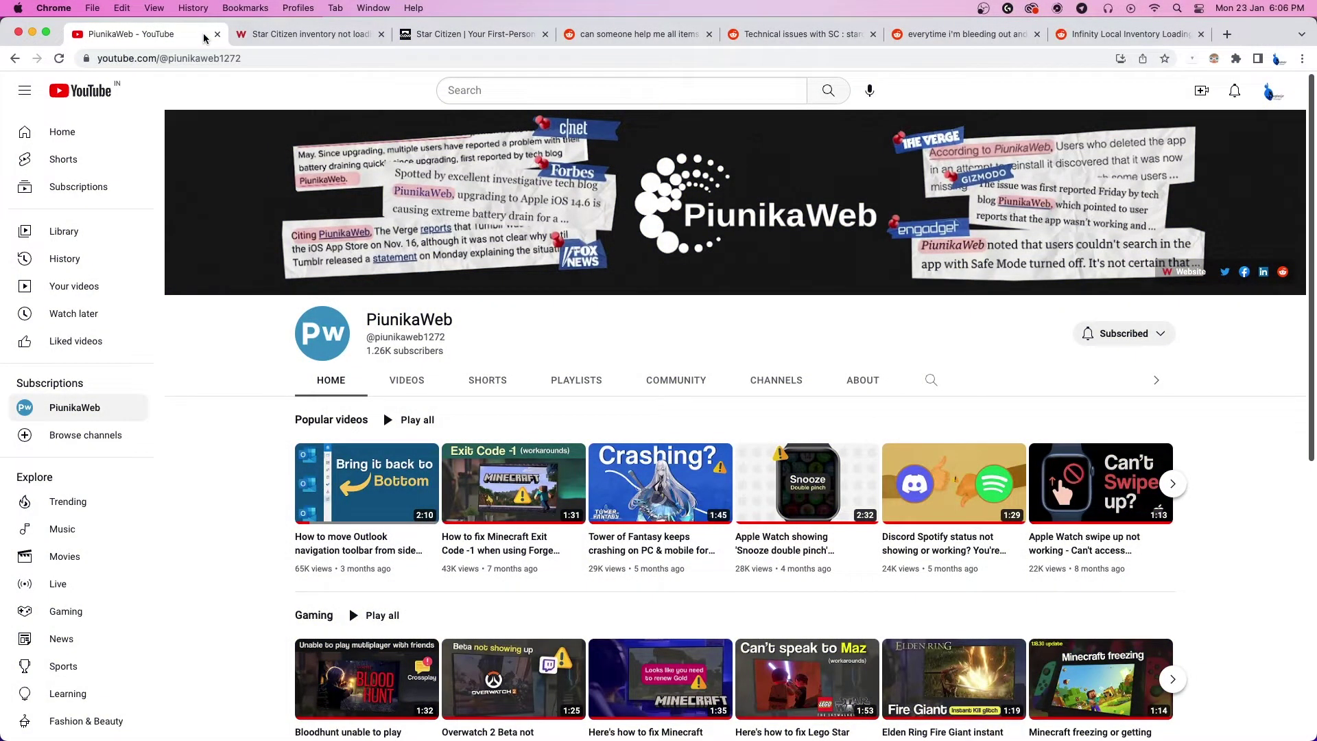
# Browse the black-inventory post's screenshots, then highlight the can't-buy complaint in 'Technical issues with SC'
pyautogui.click(638, 34)
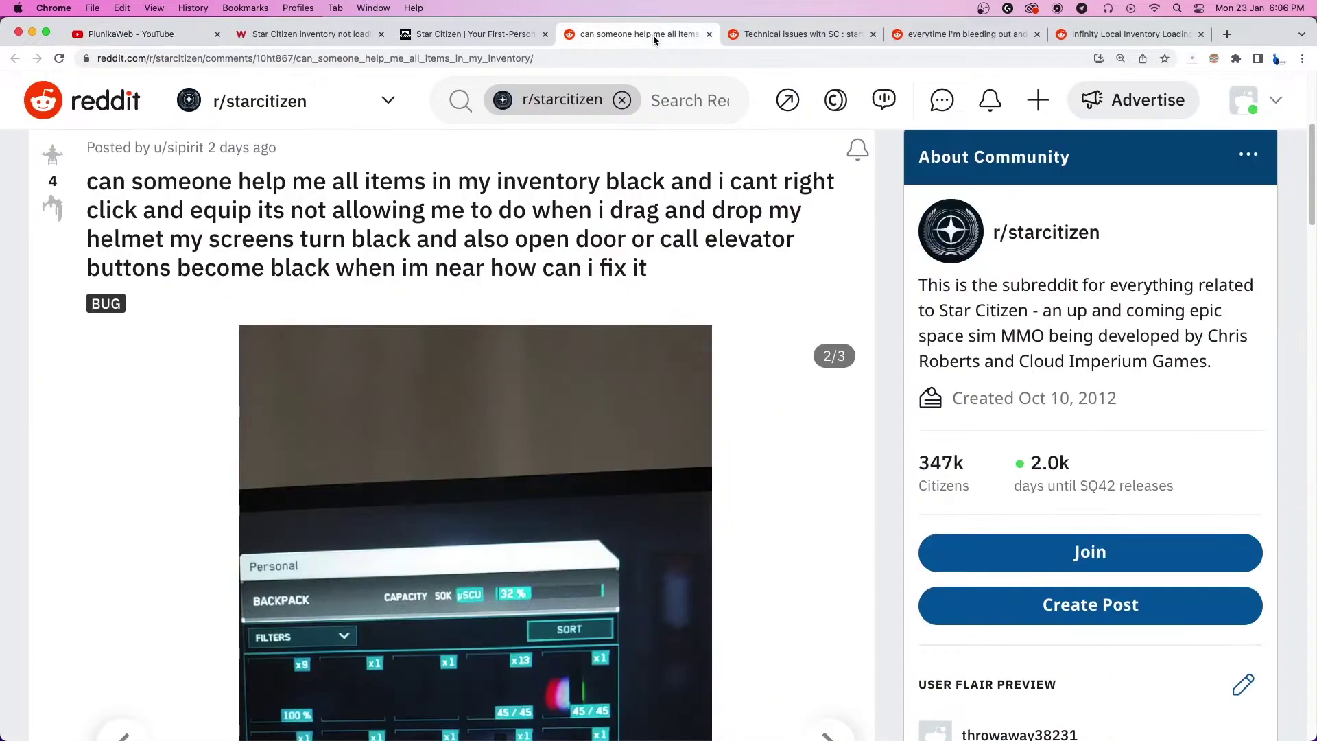
pyautogui.scroll(-1, 684, 220)
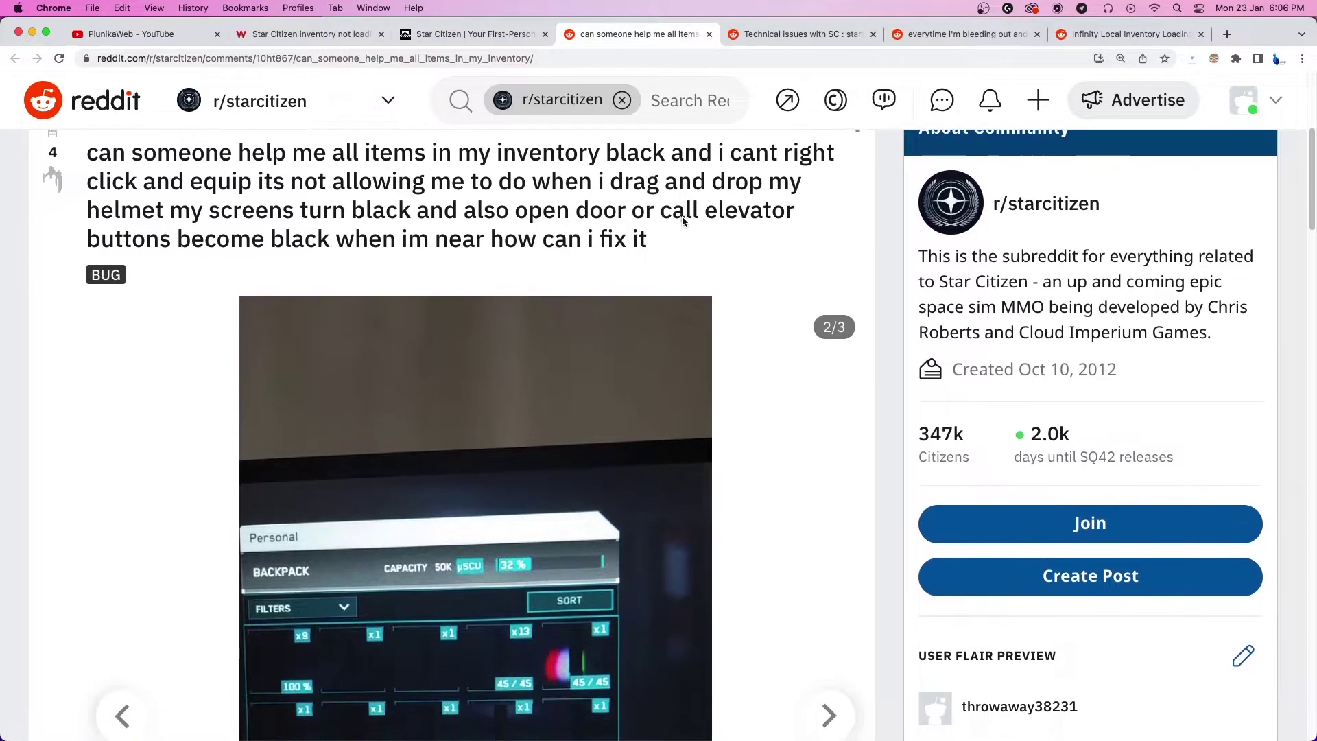
pyautogui.scroll(-2, 683, 219)
pyautogui.scroll(-3, 695, 226)
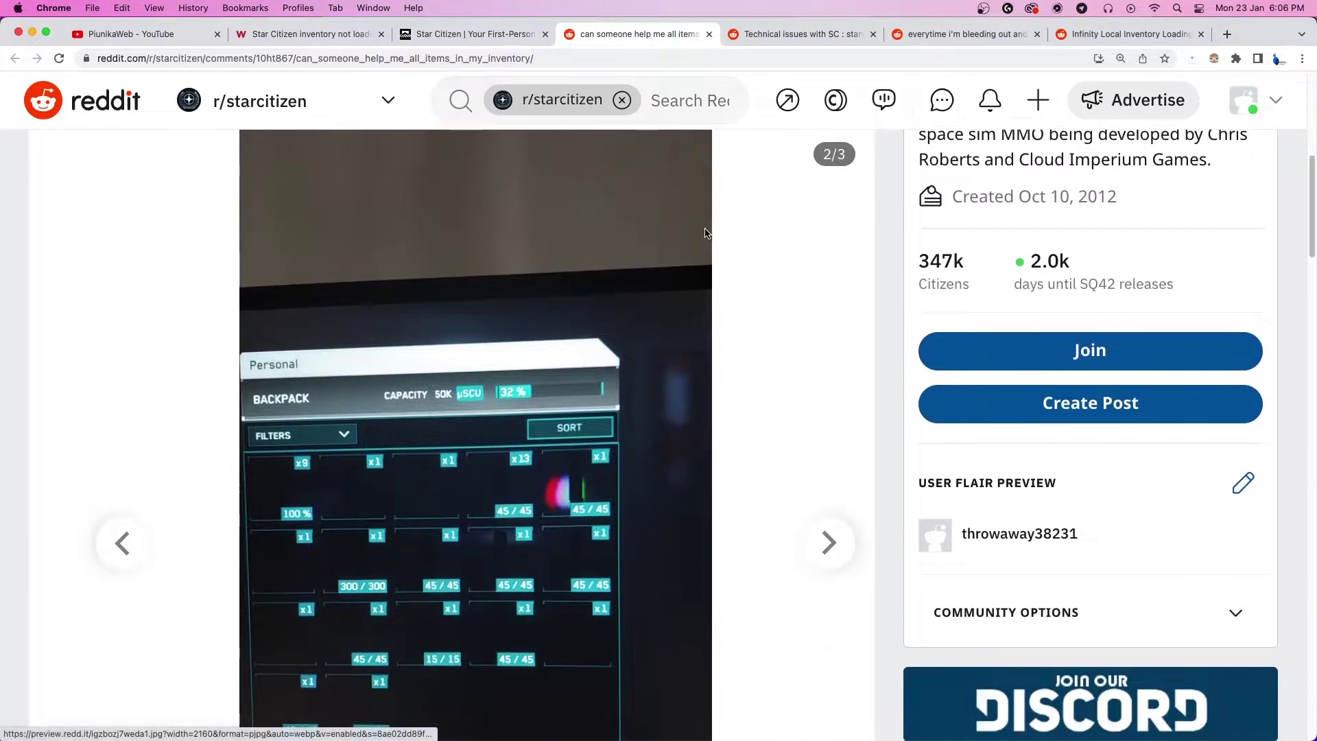
pyautogui.scroll(-3, 706, 233)
pyautogui.scroll(-2, 705, 231)
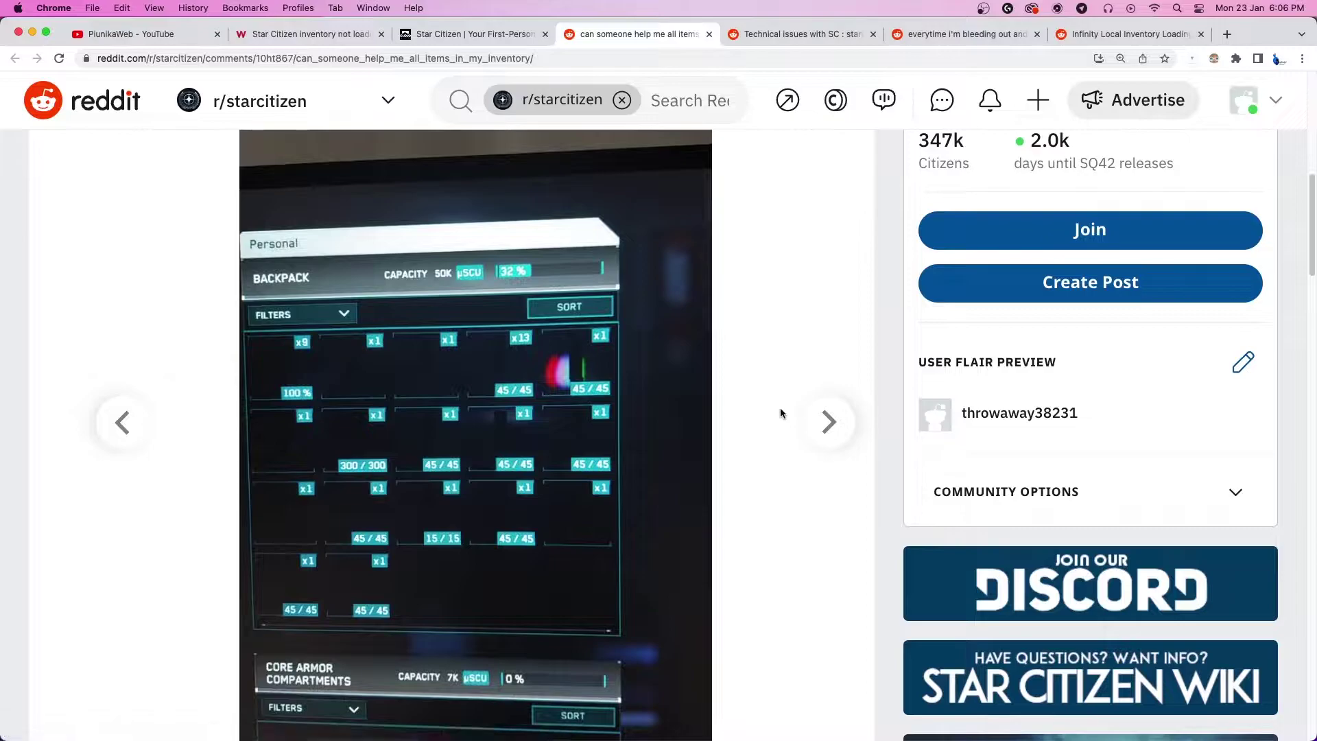
pyautogui.click(108, 422)
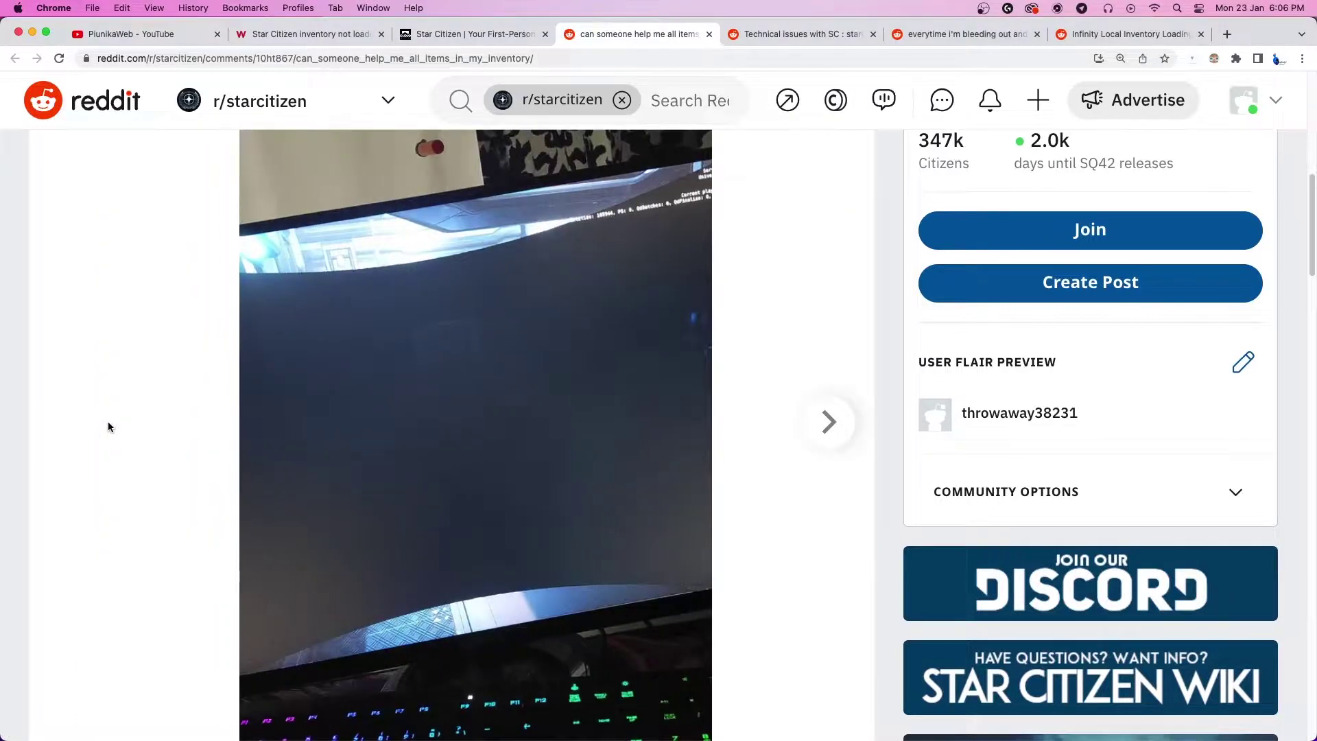
pyautogui.click(840, 430)
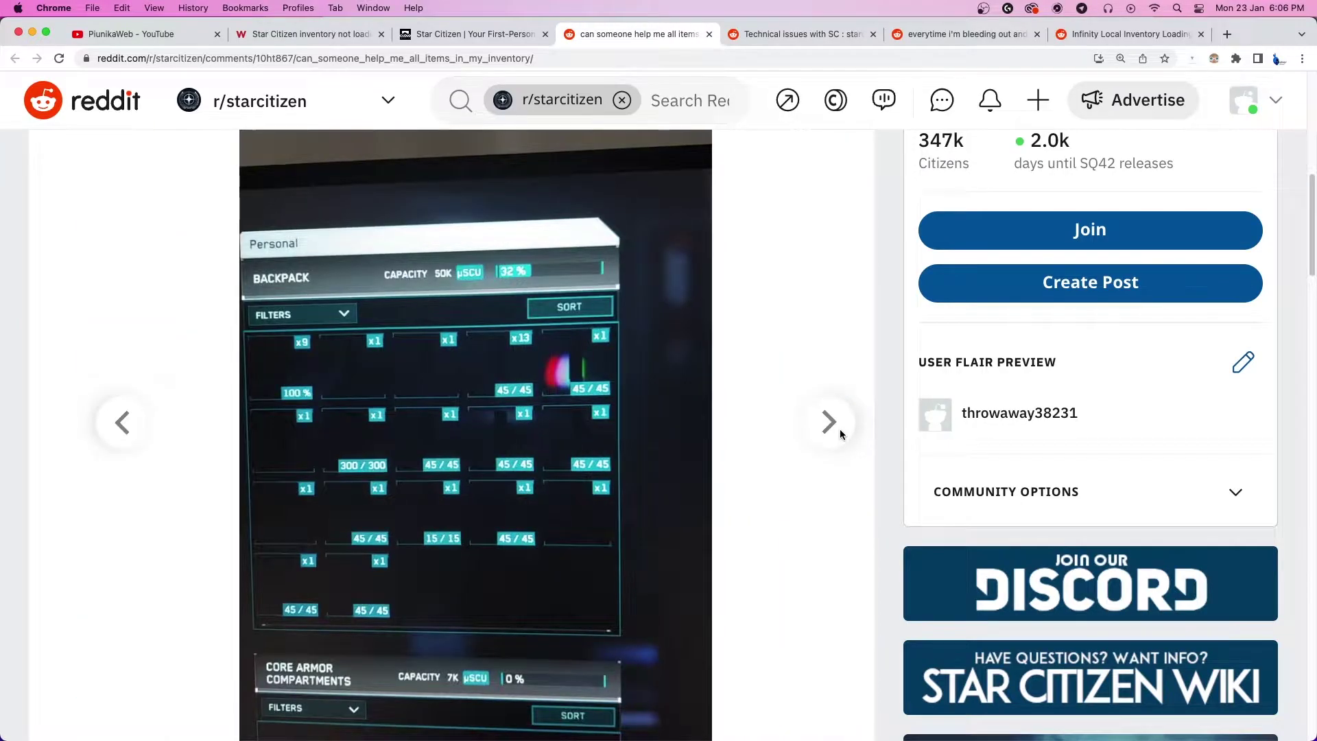
pyautogui.click(841, 429)
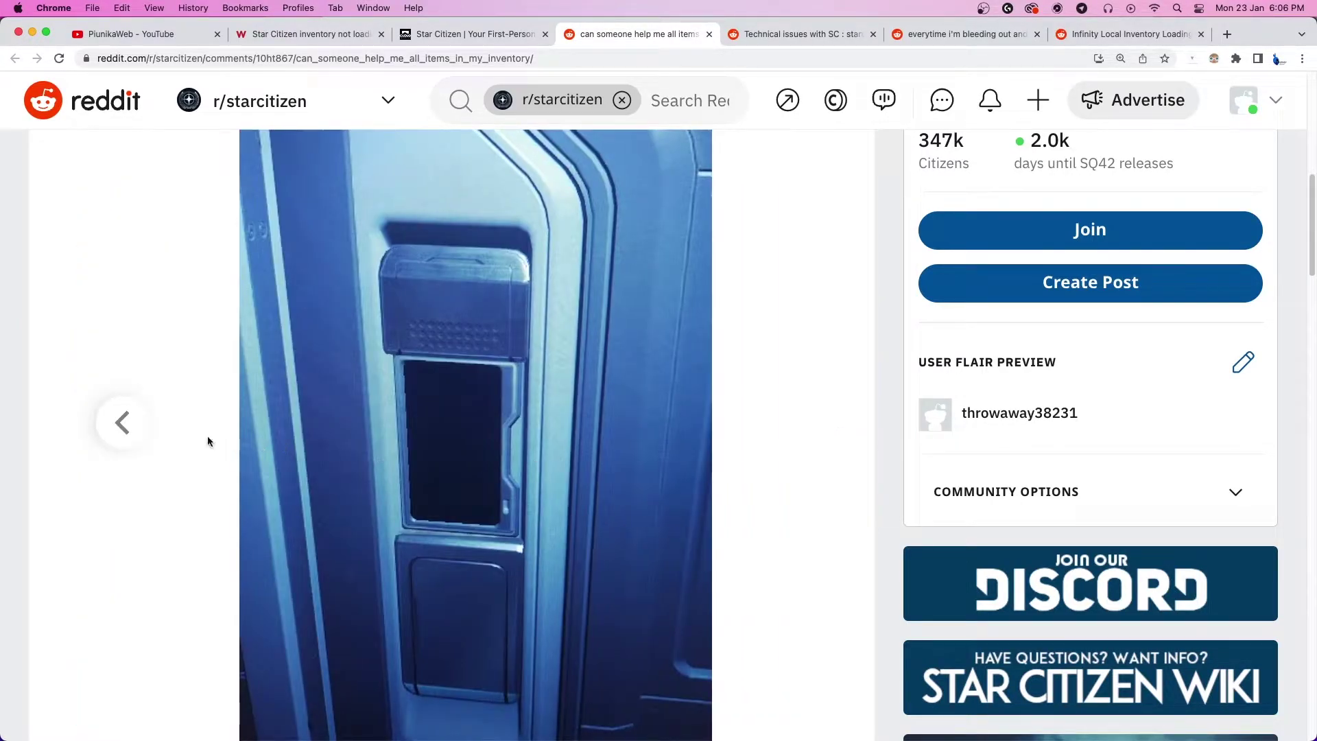
pyautogui.click(141, 426)
pyautogui.click(141, 425)
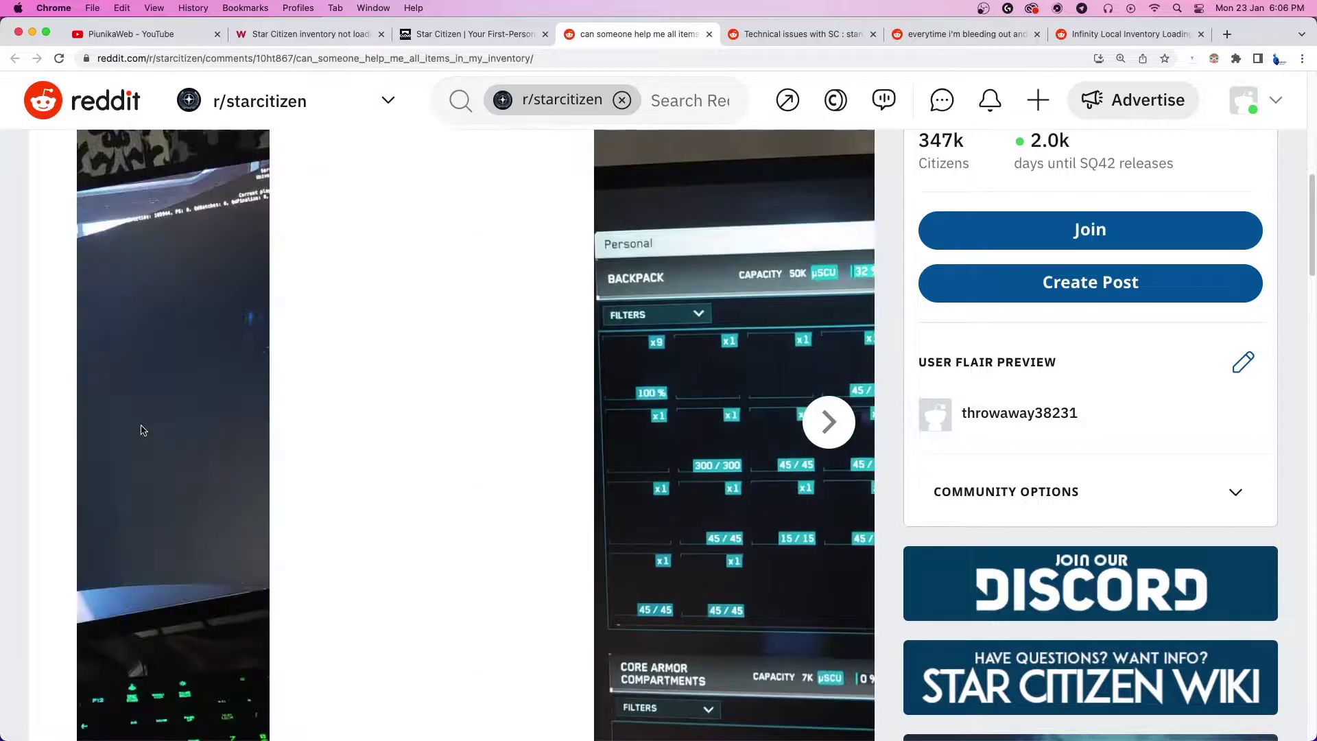
pyautogui.click(804, 35)
pyautogui.moveTo(97, 156); pyautogui.dragTo(635, 154)
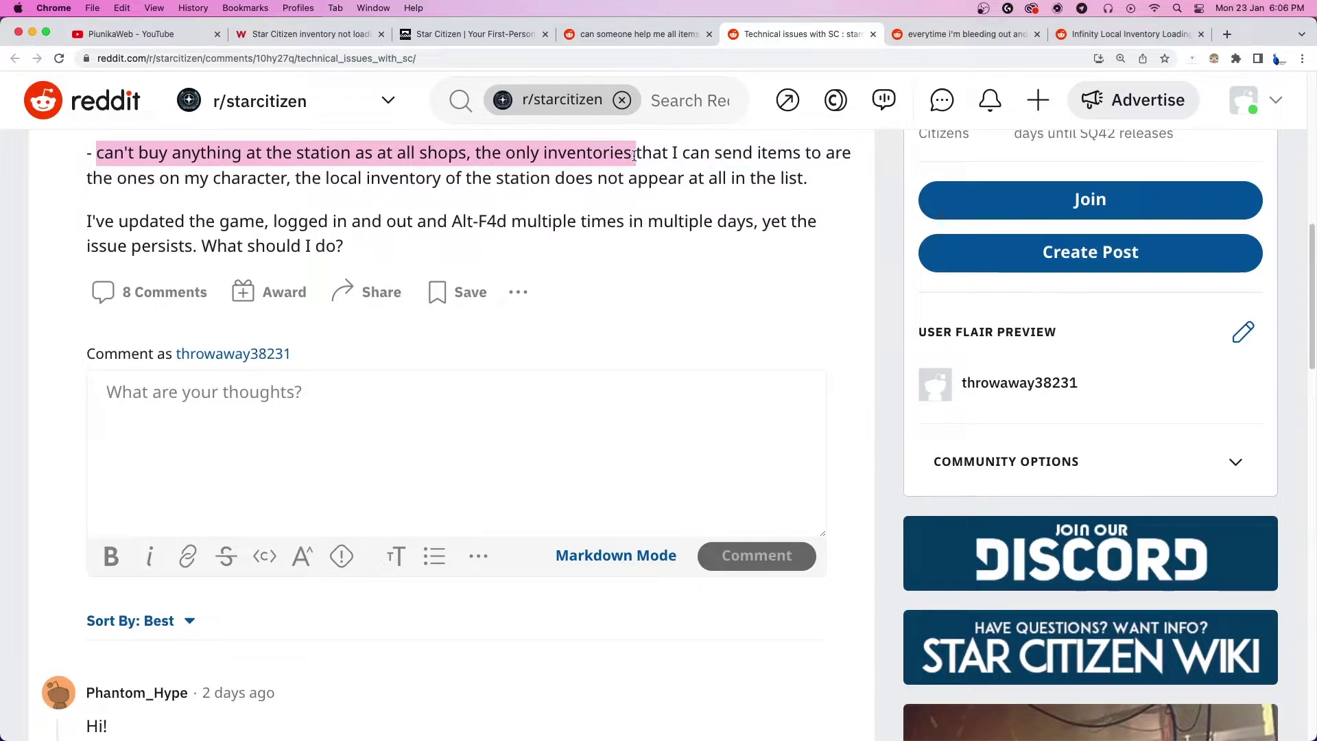
# Open the 'everytime i'm bleeding out' med pen post and highlight 'it just disappears'
pyautogui.click(955, 33)
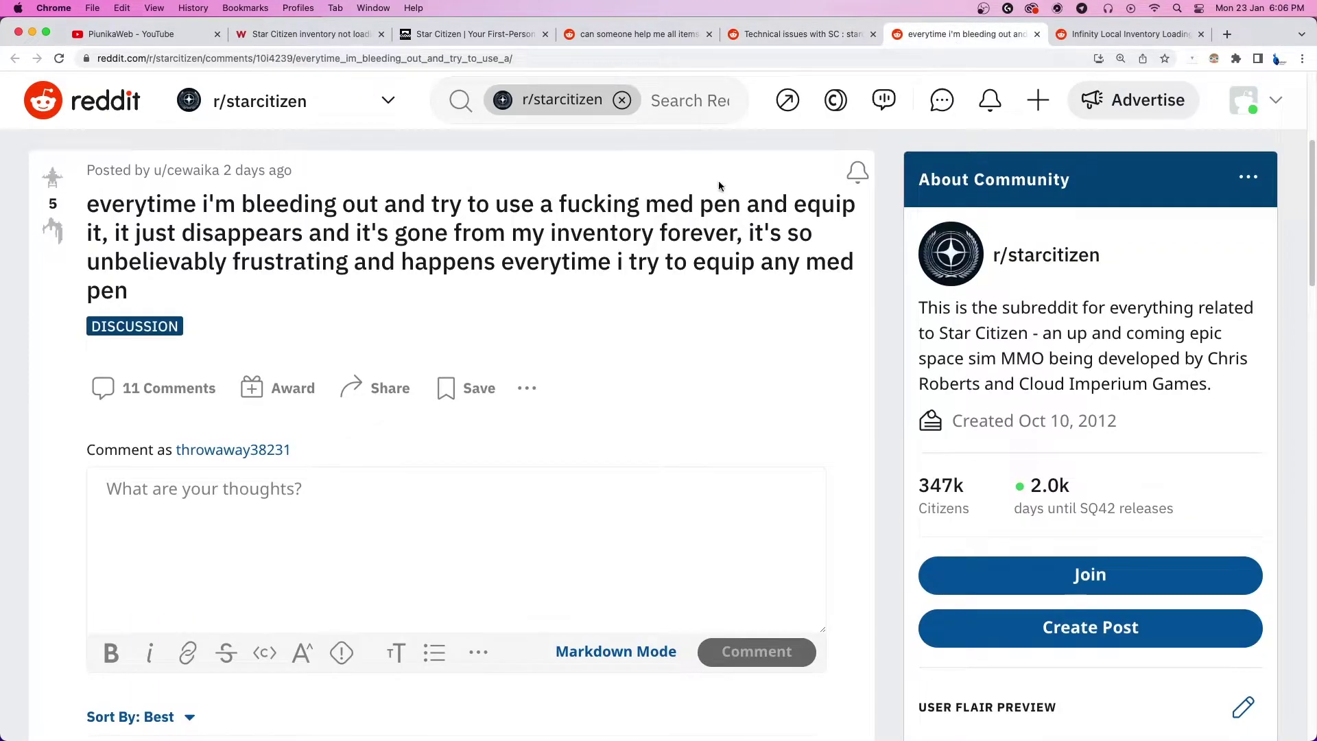
pyautogui.moveTo(113, 232); pyautogui.dragTo(306, 238)
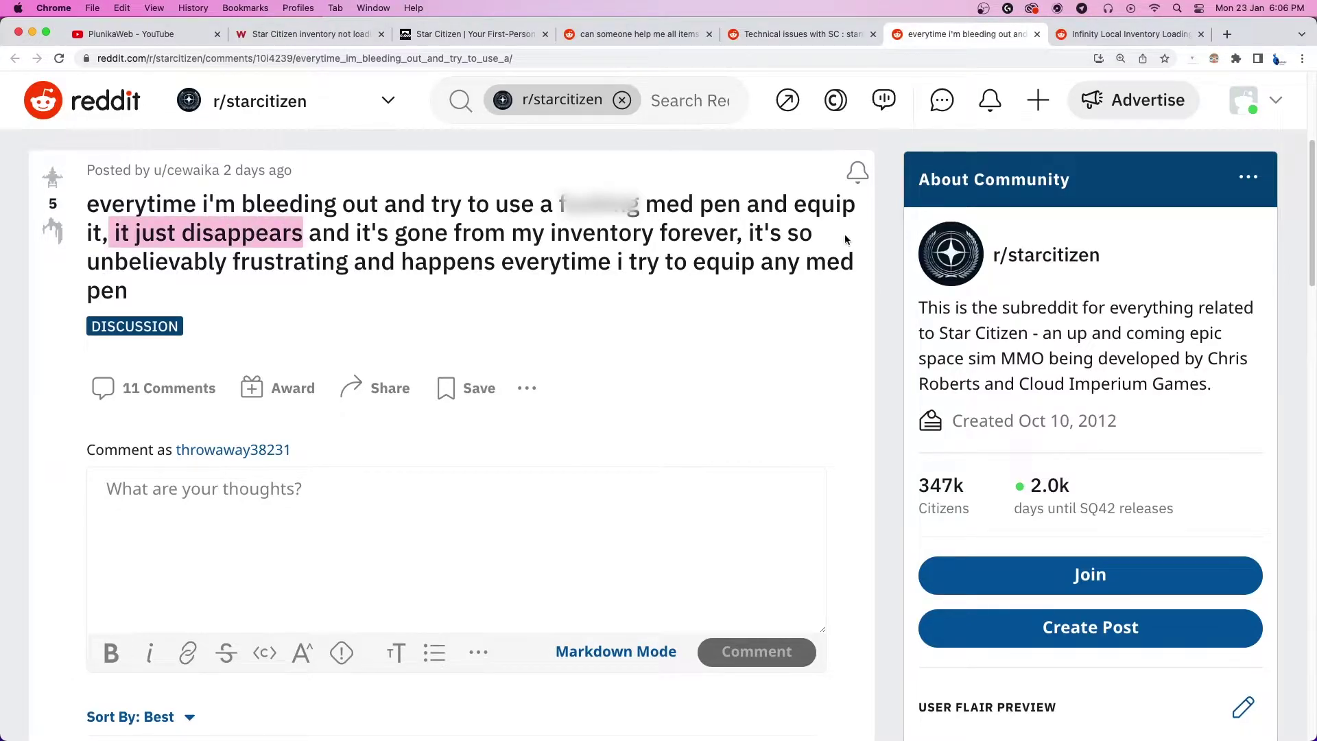
# Open 'Infinity Local Inventory Loading' and highlight the OP's 'Solved by character reset' reply
pyautogui.click(1130, 34)
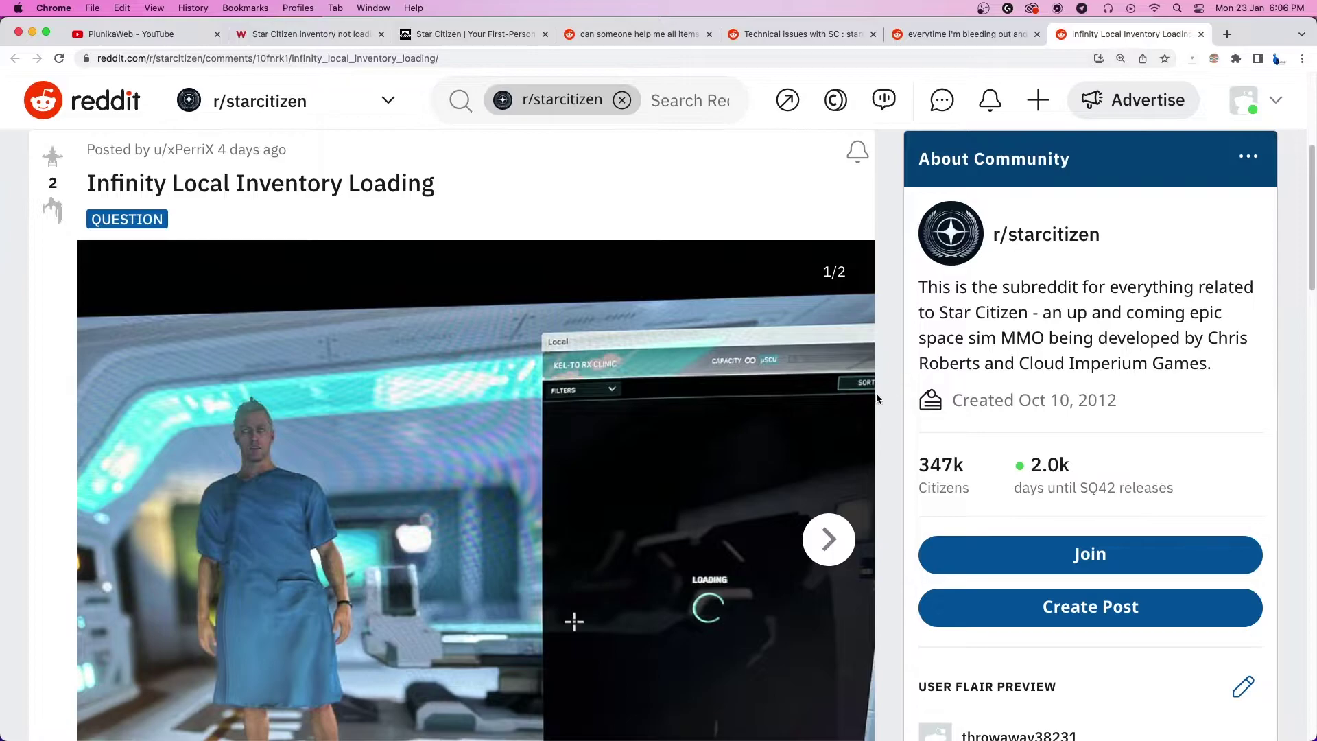
pyautogui.scroll(-1, 861, 416)
pyautogui.scroll(-1, 861, 416)
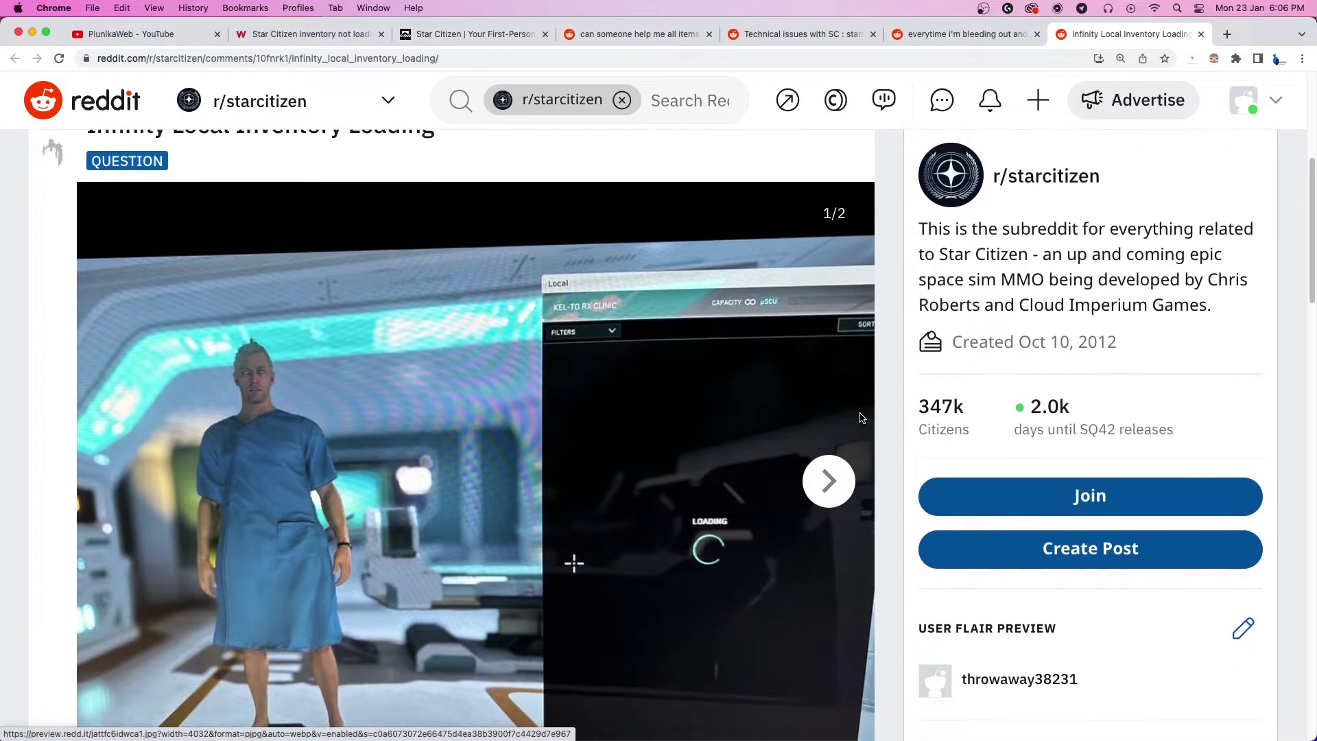
pyautogui.scroll(-2, 862, 417)
pyautogui.scroll(-8, 861, 417)
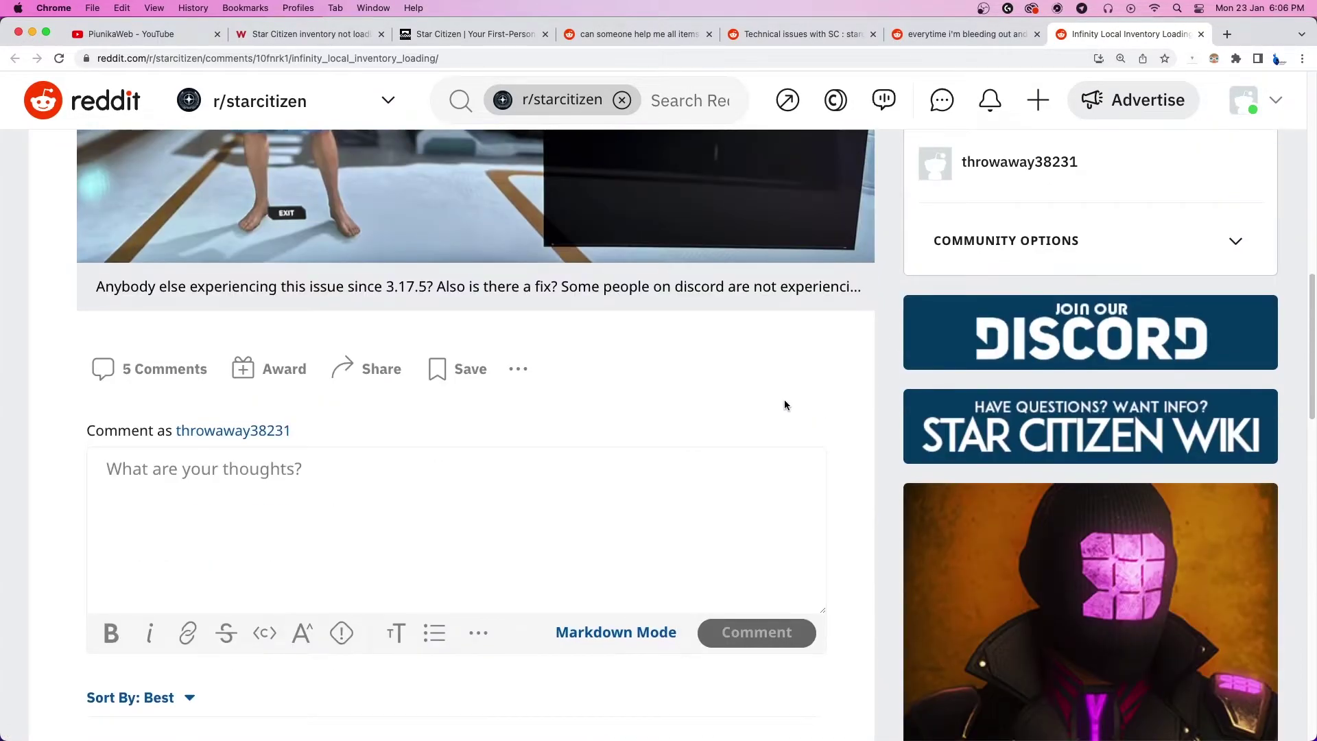
pyautogui.scroll(-8, 785, 405)
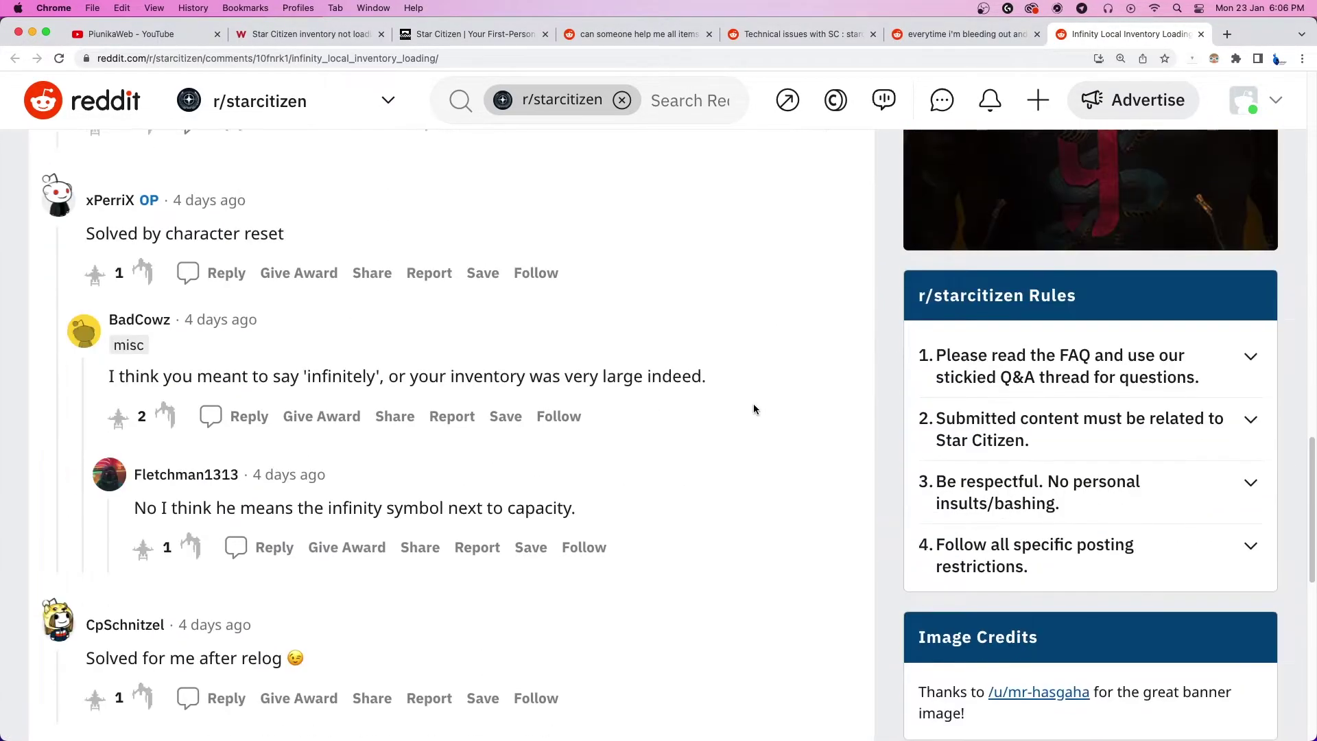
pyautogui.tripleClick(86, 238)
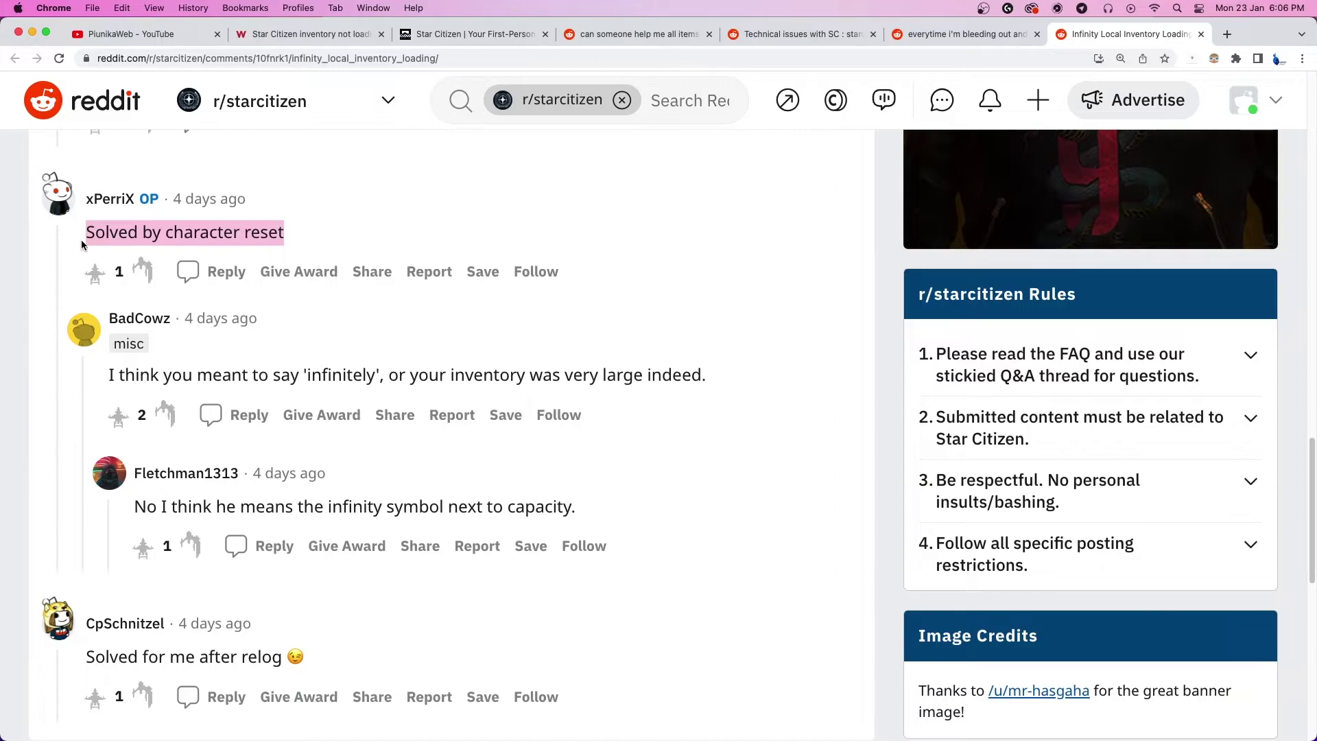
pyautogui.scroll(-1, 227, 329)
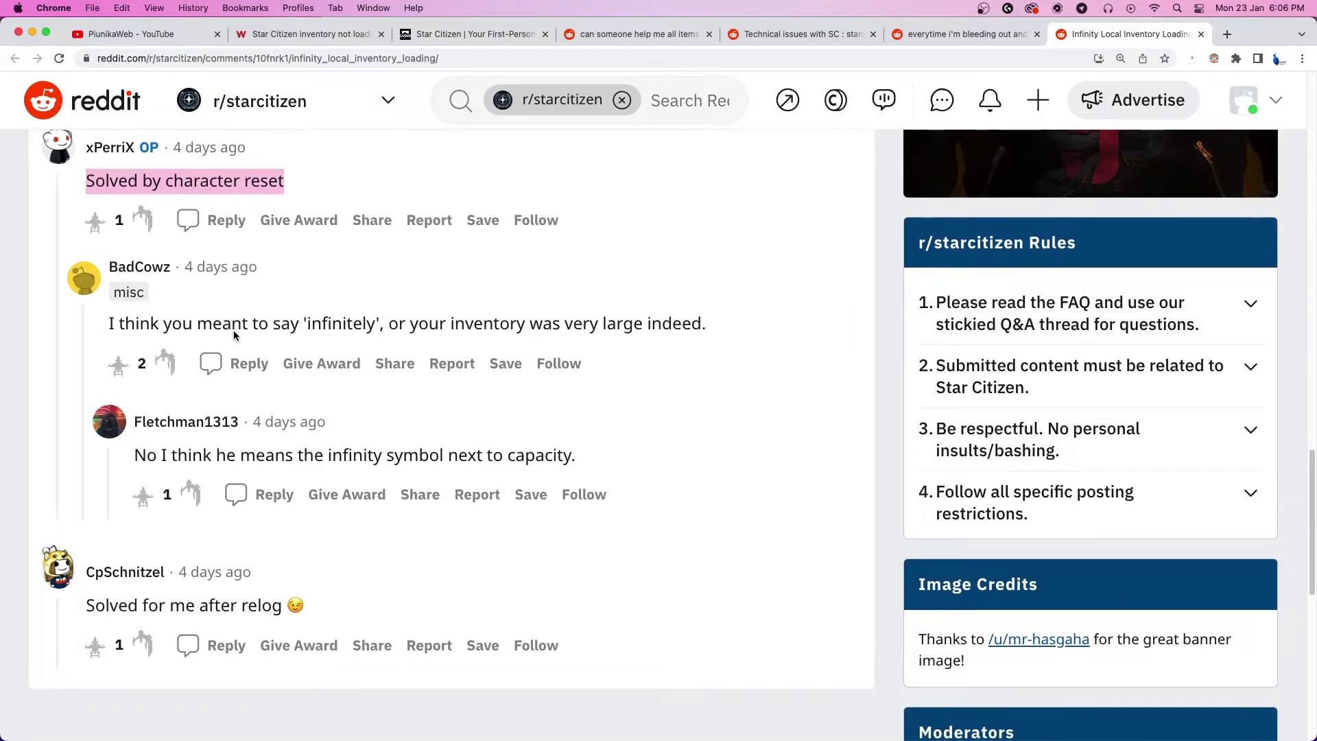
pyautogui.scroll(-1, 309, 330)
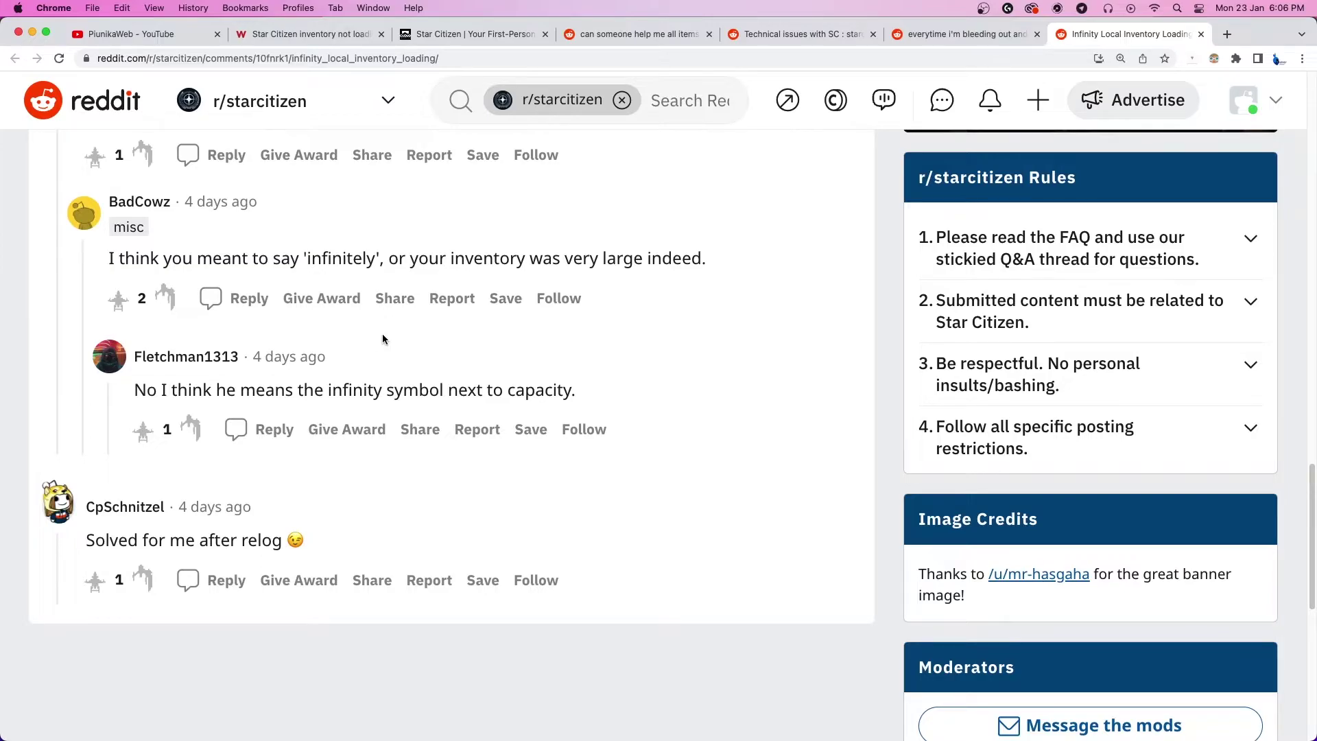
# Open the PiunikaWeb v3.17.5 inventory-not-loading article, then select and deselect its headline
pyautogui.click(320, 34)
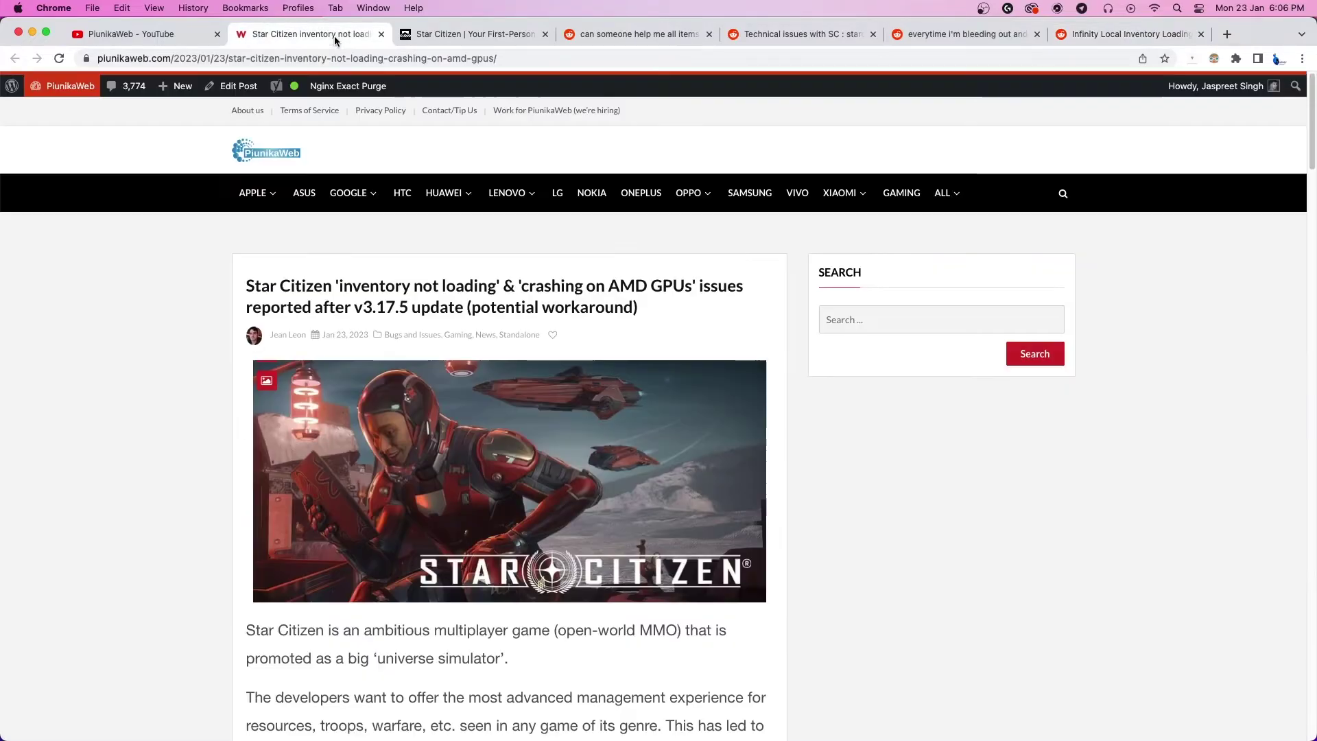
pyautogui.moveTo(245, 286); pyautogui.dragTo(660, 304)
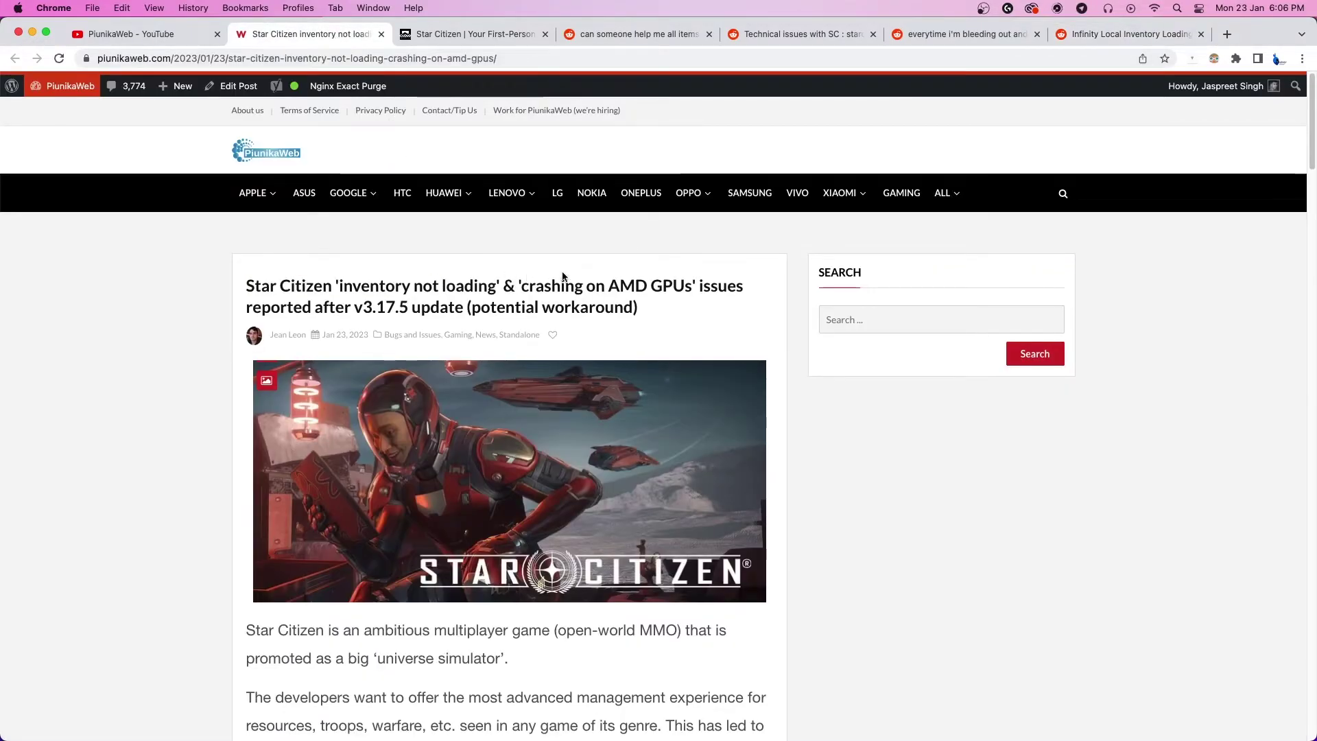
pyautogui.click(701, 314)
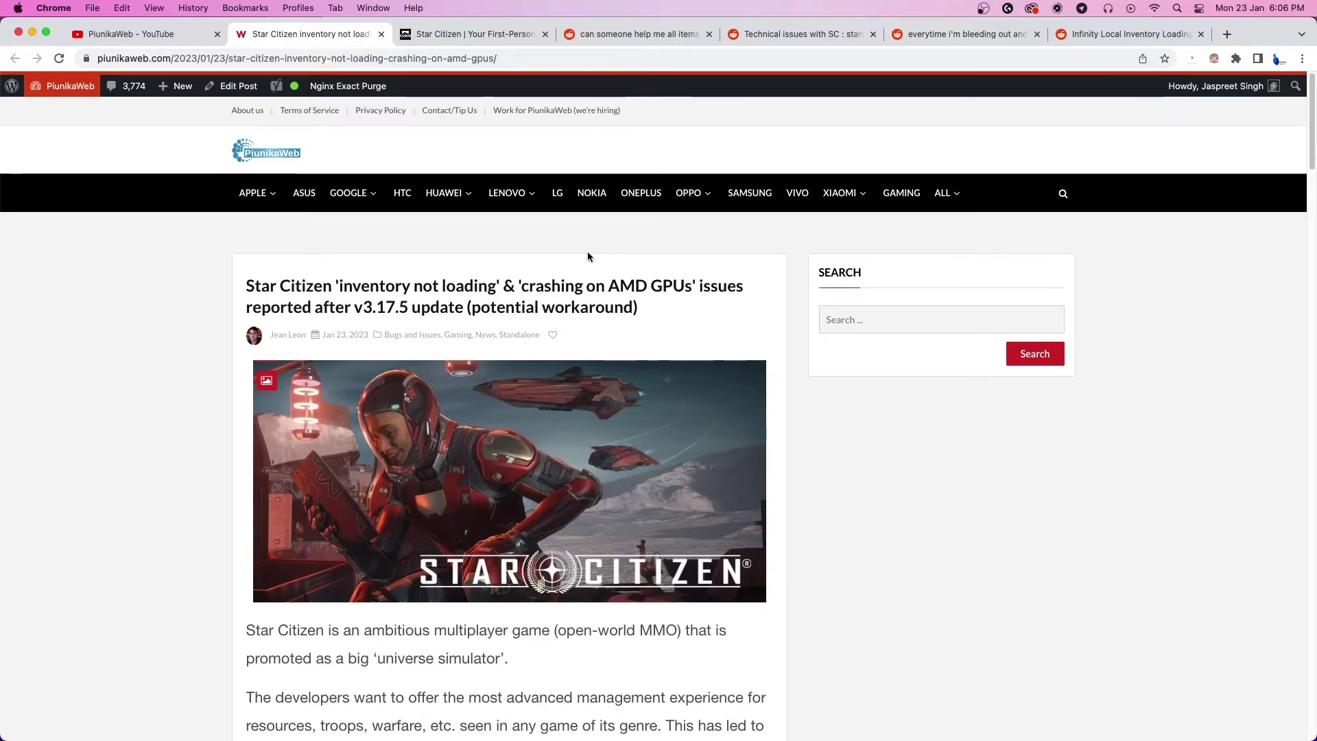
pyautogui.scroll(-3, 588, 252)
pyautogui.scroll(-4, 576, 248)
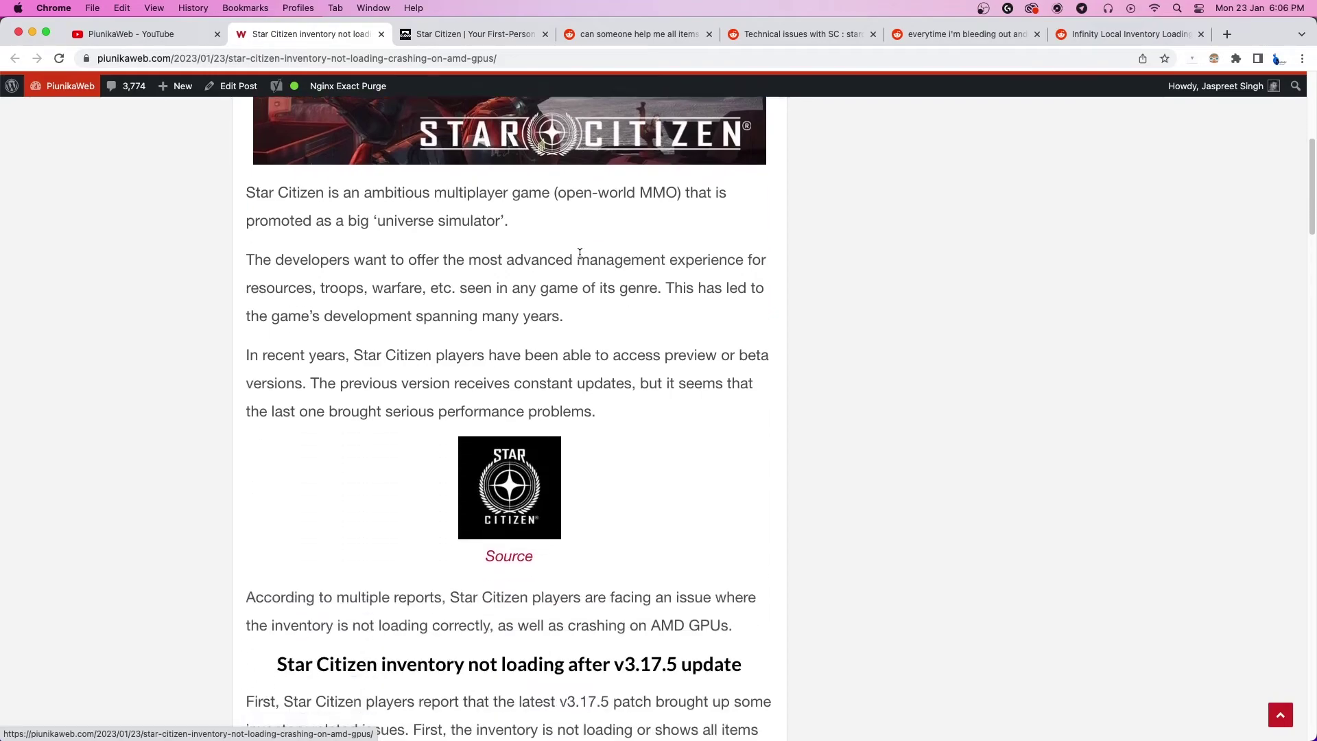
pyautogui.scroll(-3, 590, 261)
pyautogui.scroll(-3, 592, 258)
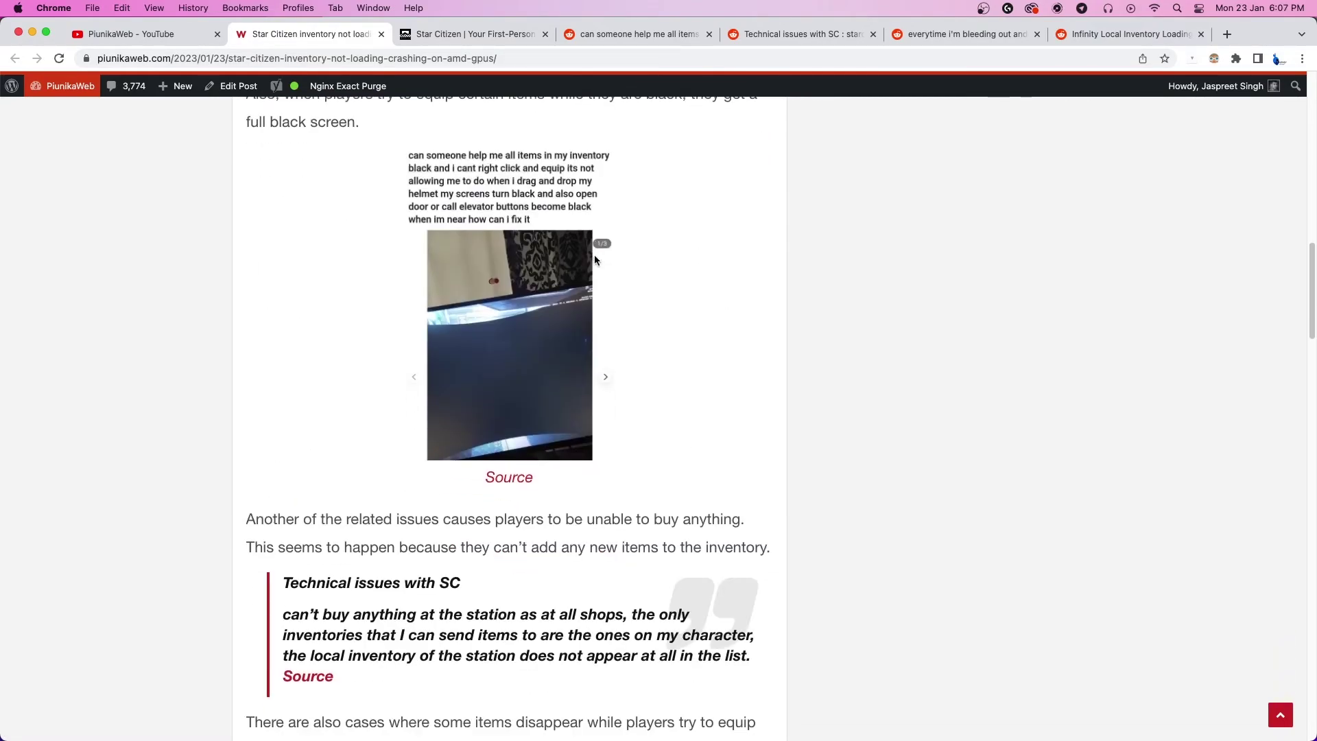
pyautogui.scroll(-4, 594, 255)
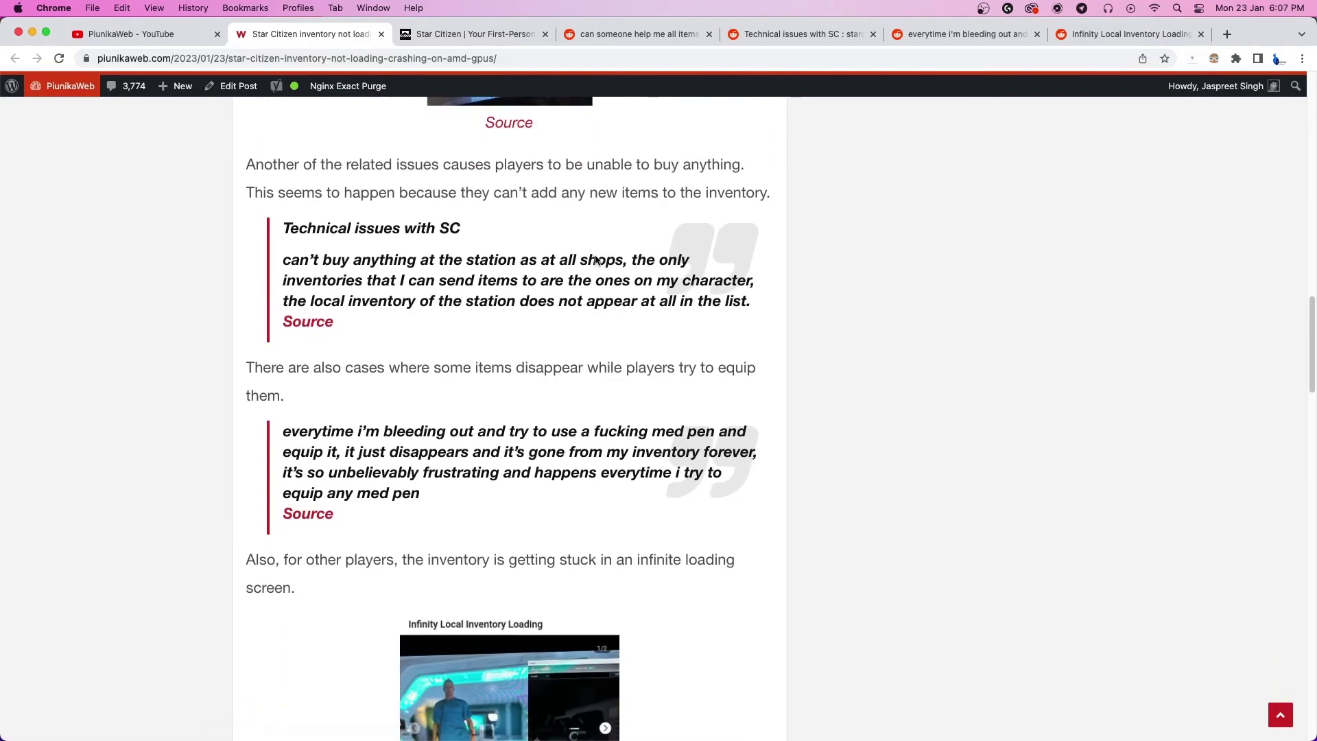
pyautogui.scroll(-2, 598, 255)
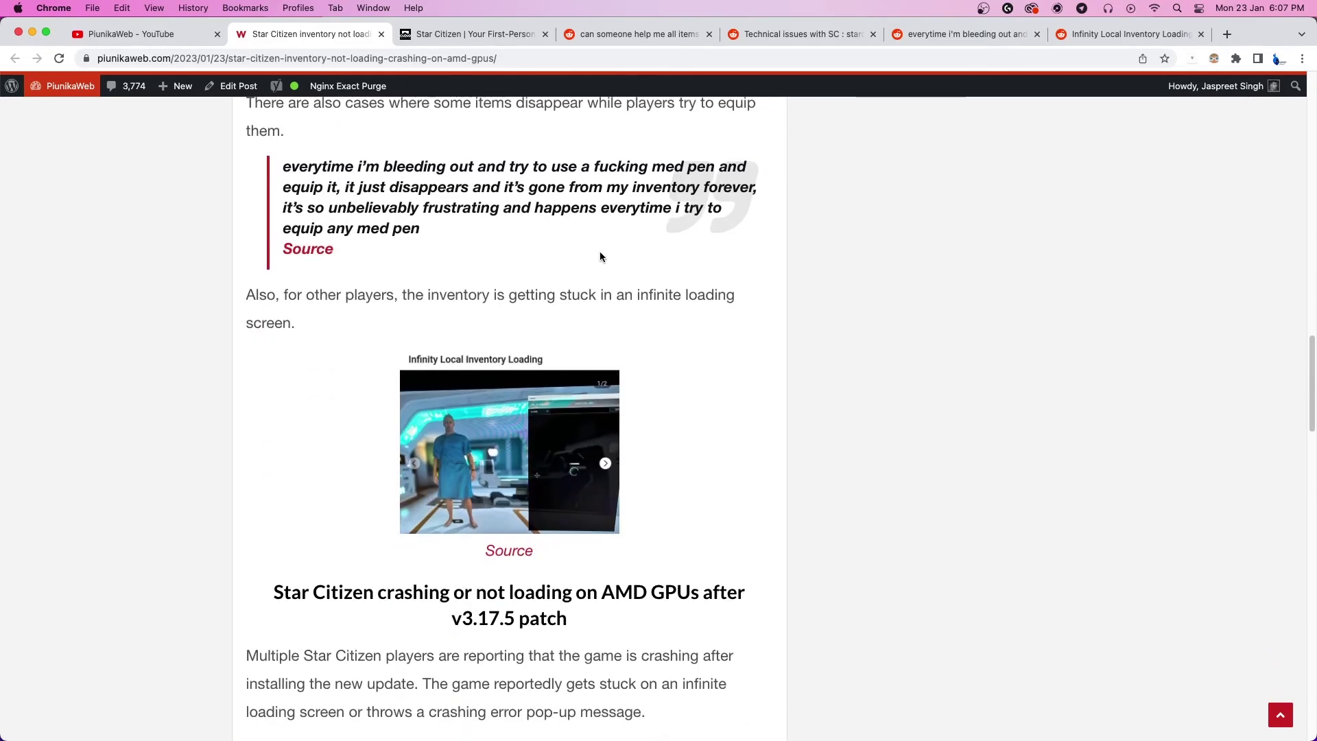